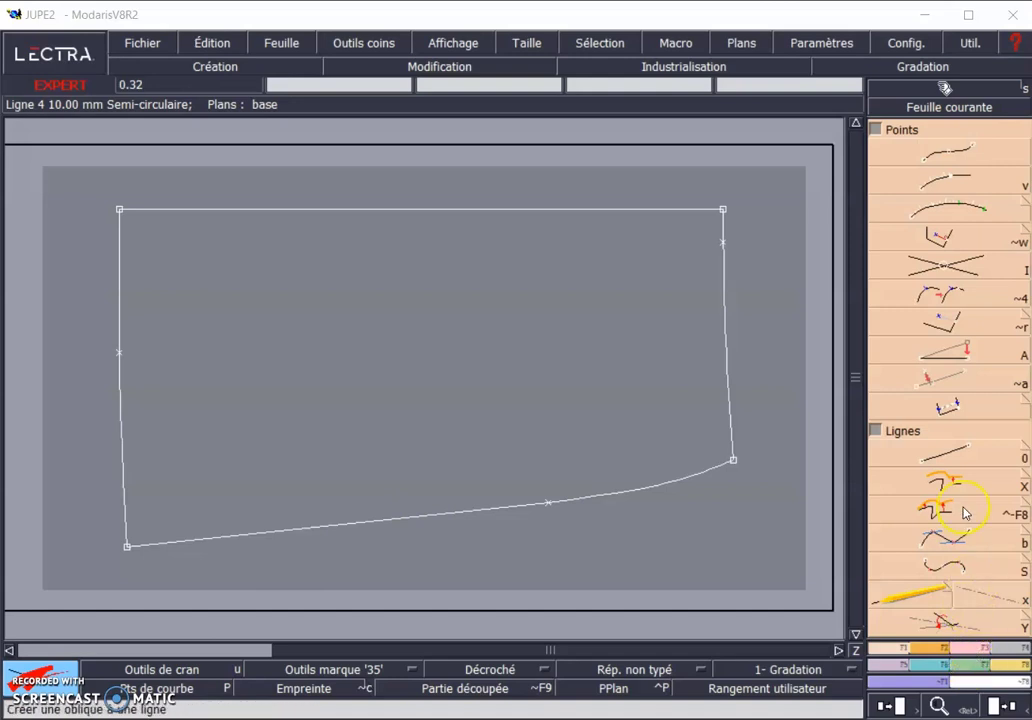
- Place a developed point on the skirt's right edge, 60 mm from the upper right corner
{"action": "left_click", "coordinate": [928, 178]}
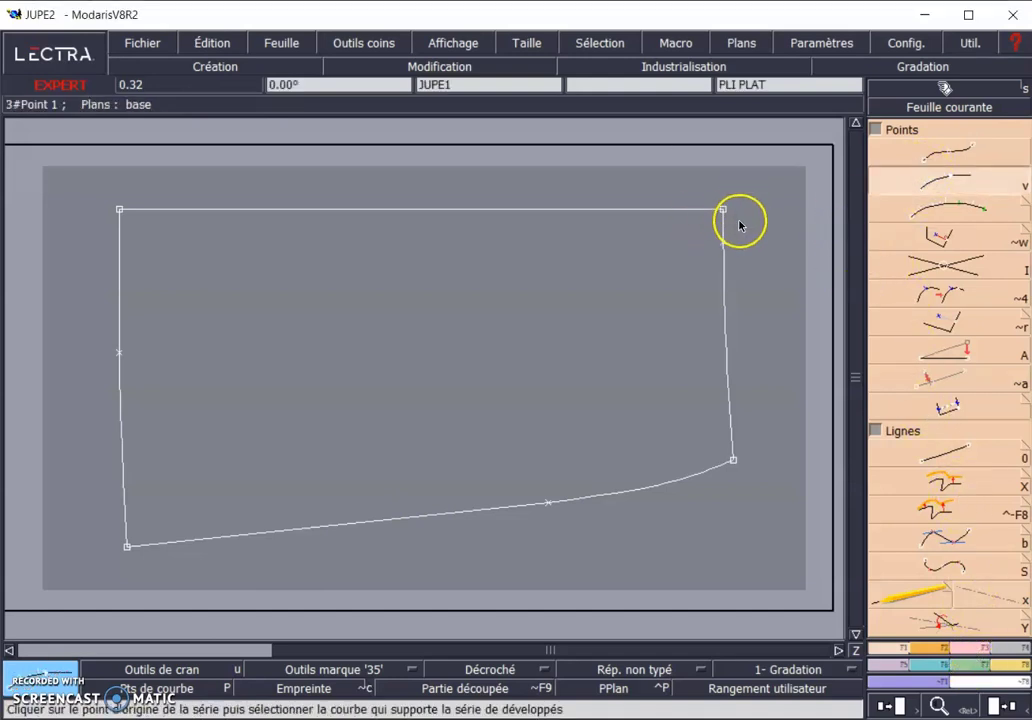
{"action": "left_click", "coordinate": [721, 209]}
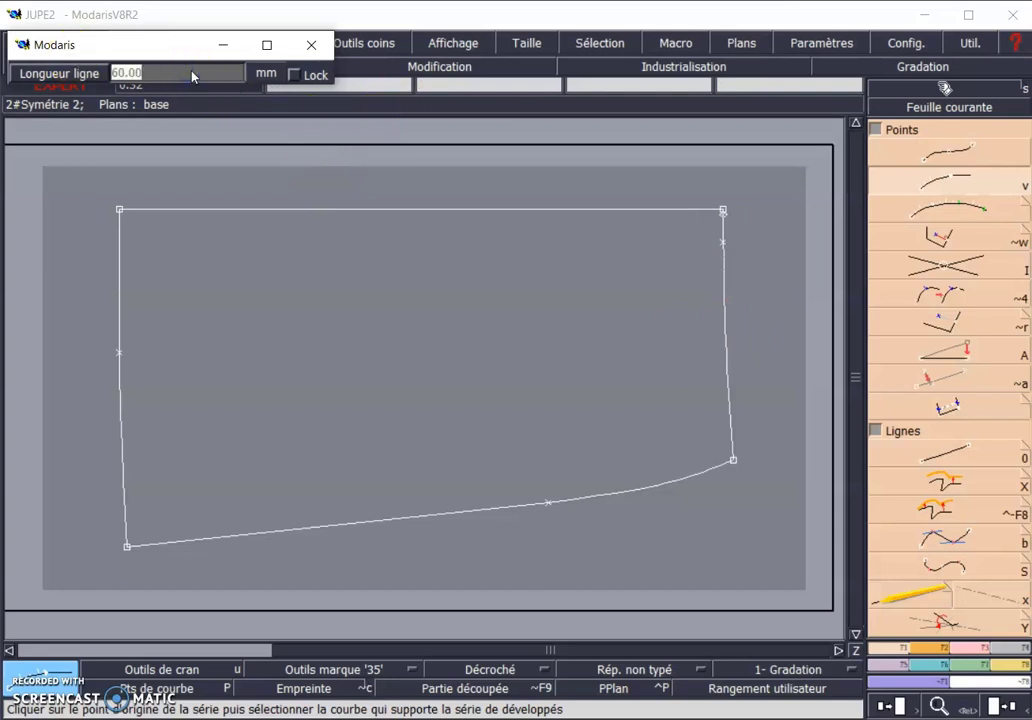
{"action": "type", "text": "60"}
{"action": "key", "text": "Return"}
{"action": "key", "text": "Return"}
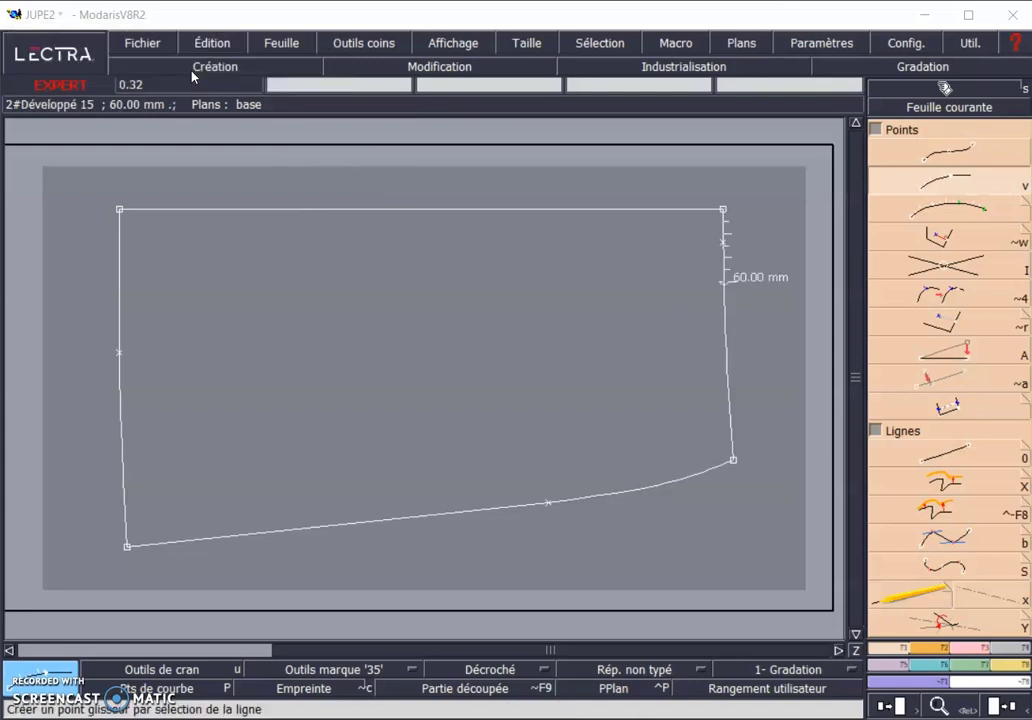
- Add a second developed point on the right edge, 60 mm below the first one
{"action": "left_click", "coordinate": [940, 184]}
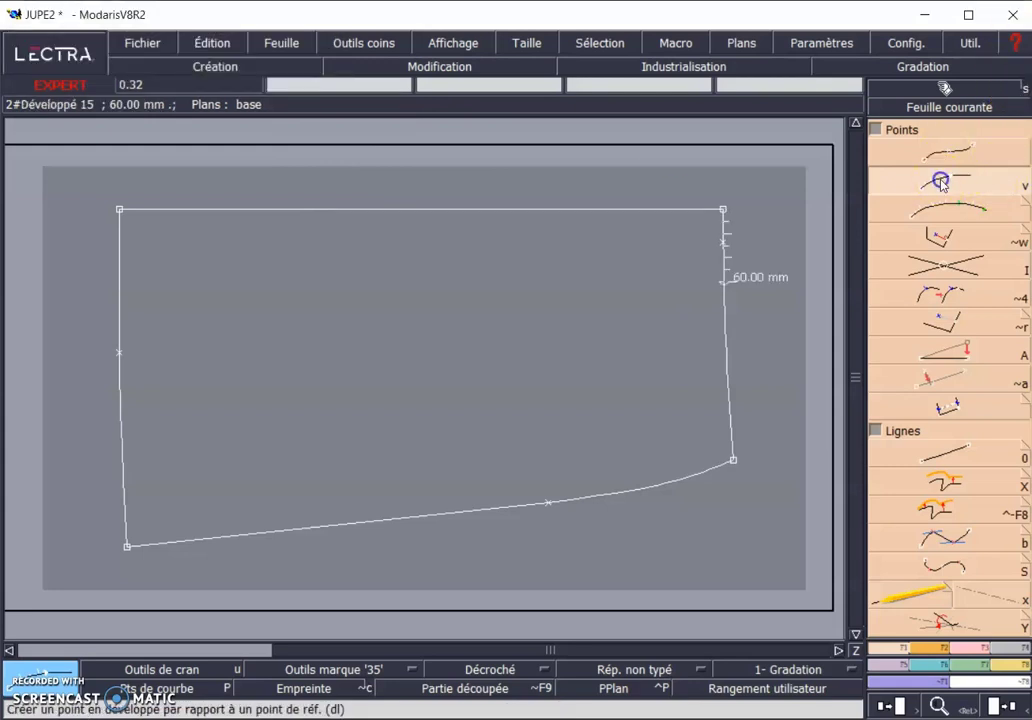
{"action": "left_click", "coordinate": [726, 286]}
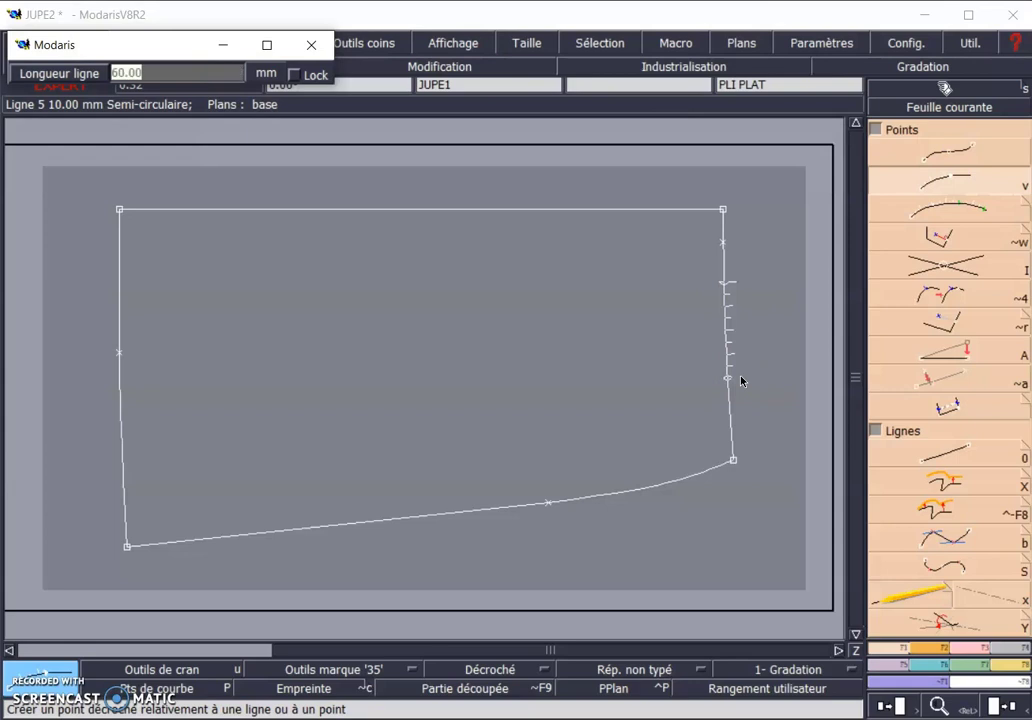
{"action": "key", "text": "Return"}
{"action": "left_click", "coordinate": [948, 296]}
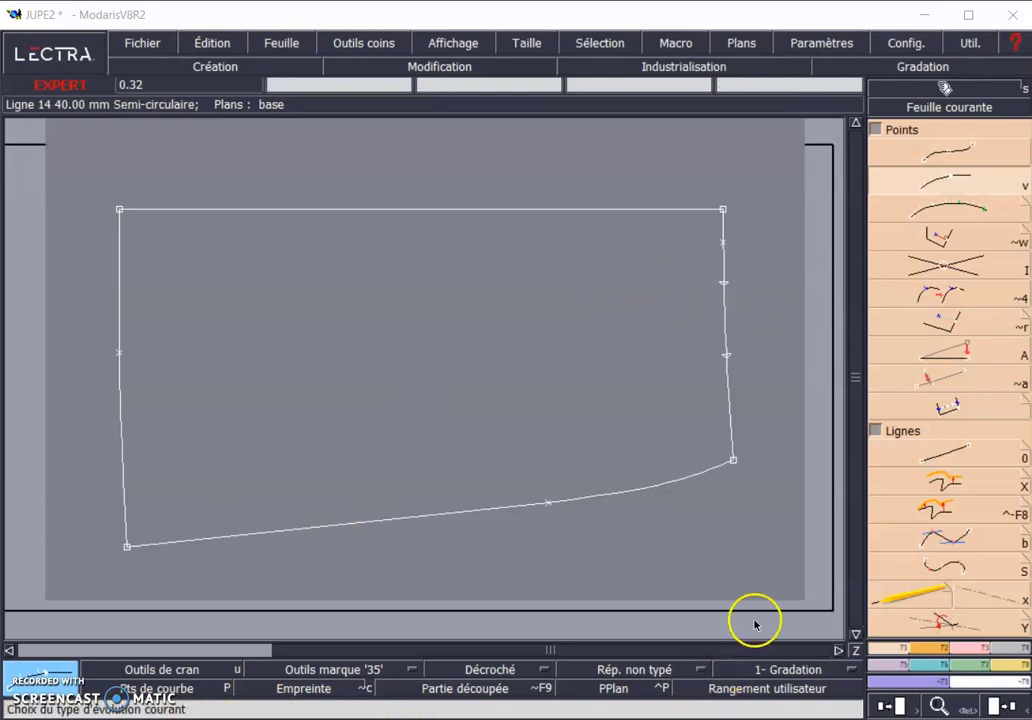
- Place two successive developed points down the left edge from the upper left corner, each with a line length of -85 mm
{"action": "left_click", "coordinate": [121, 211]}
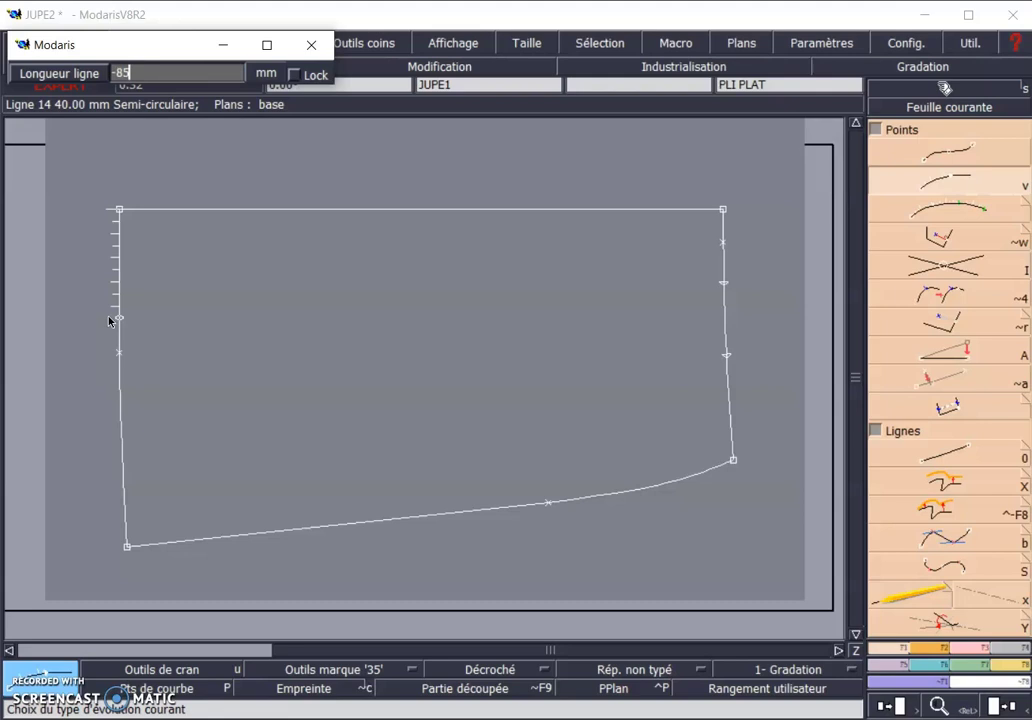
{"action": "left_click", "coordinate": [242, 403]}
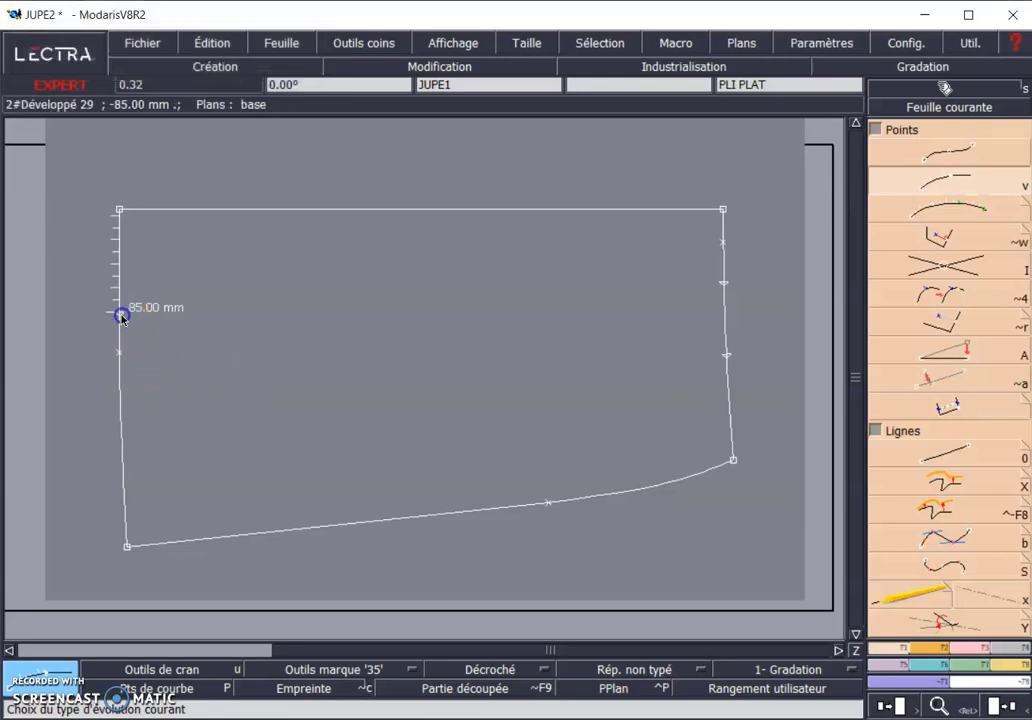
{"action": "left_click", "coordinate": [121, 316]}
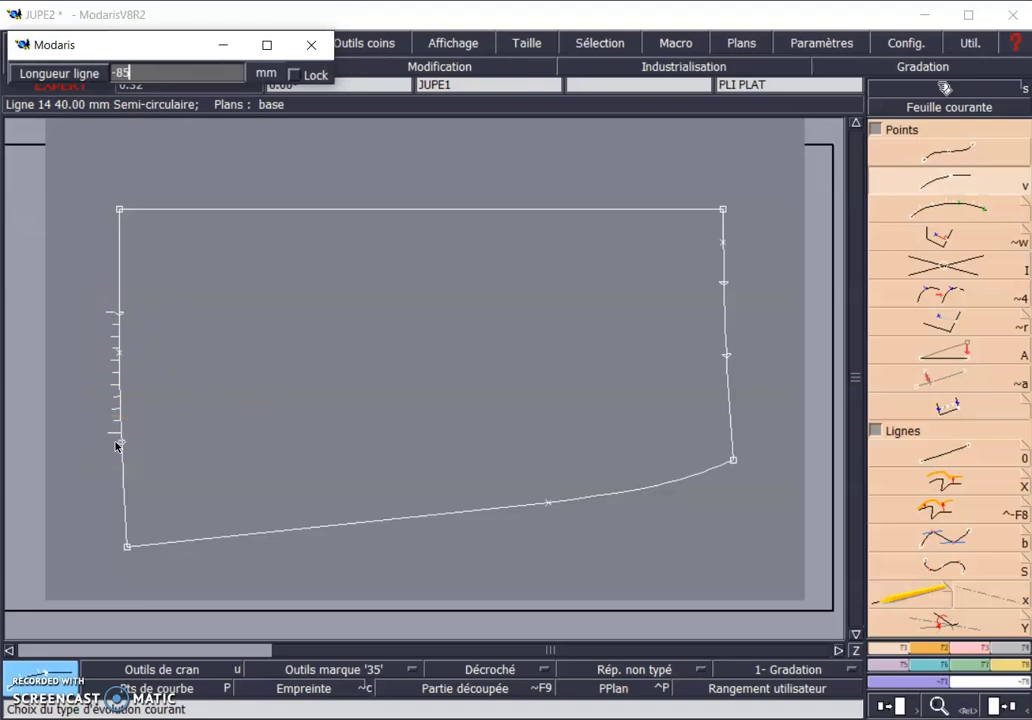
{"action": "type", "text": "-85"}
{"action": "key", "text": "Return"}
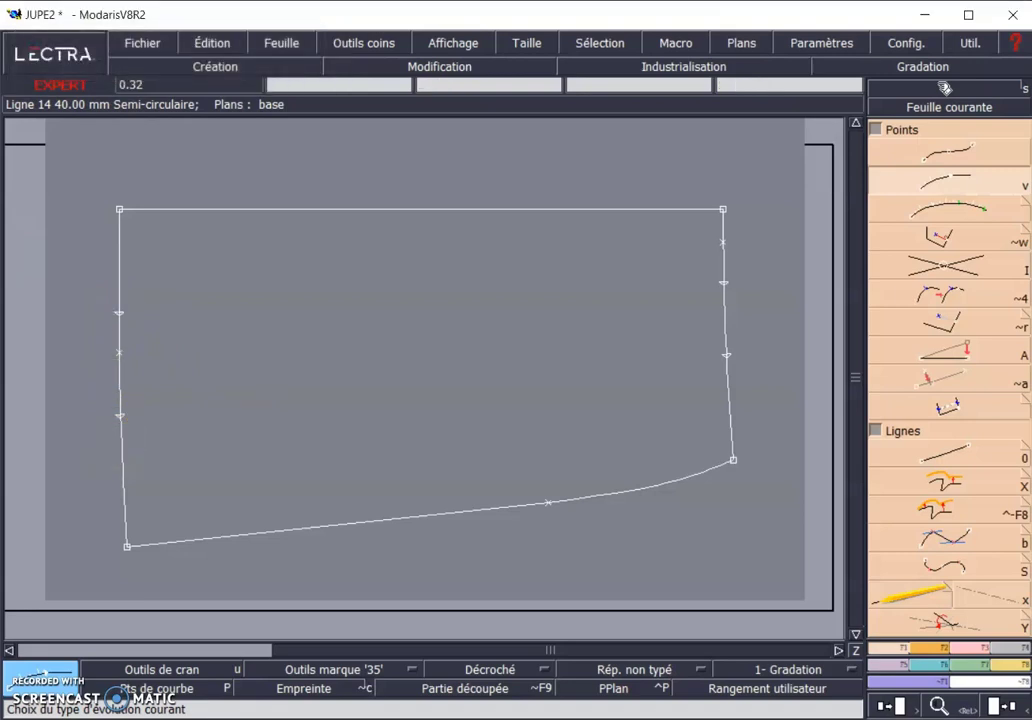
- Draw two straight lines across the skirt, joining the upper pair and the lower pair of developed points
{"action": "left_click", "coordinate": [960, 445]}
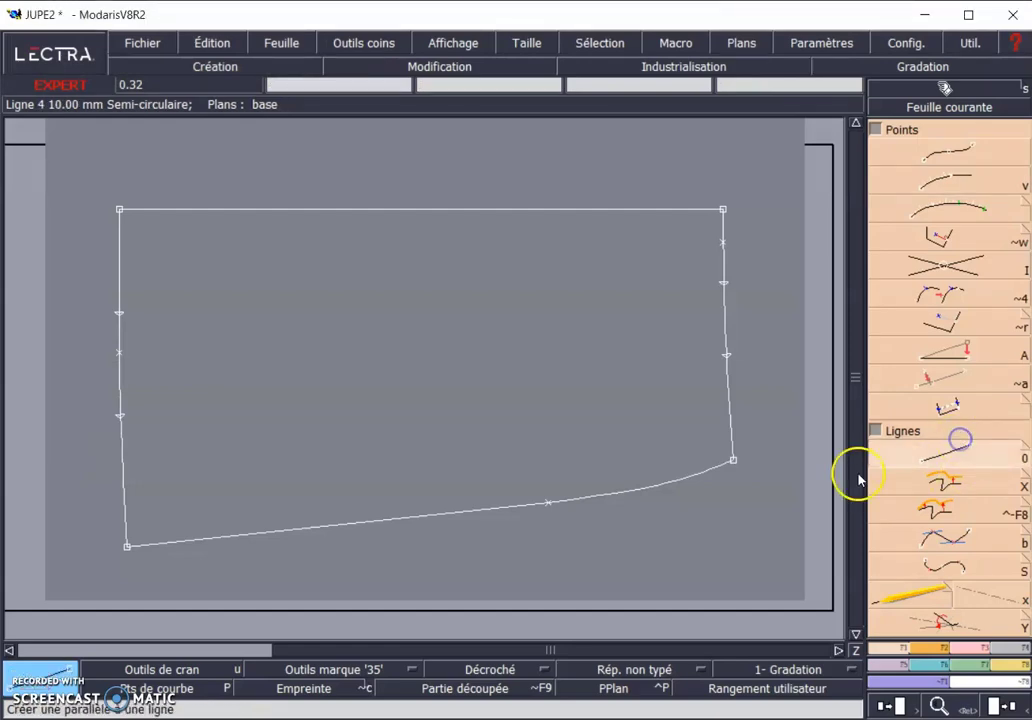
{"action": "left_click", "coordinate": [119, 313]}
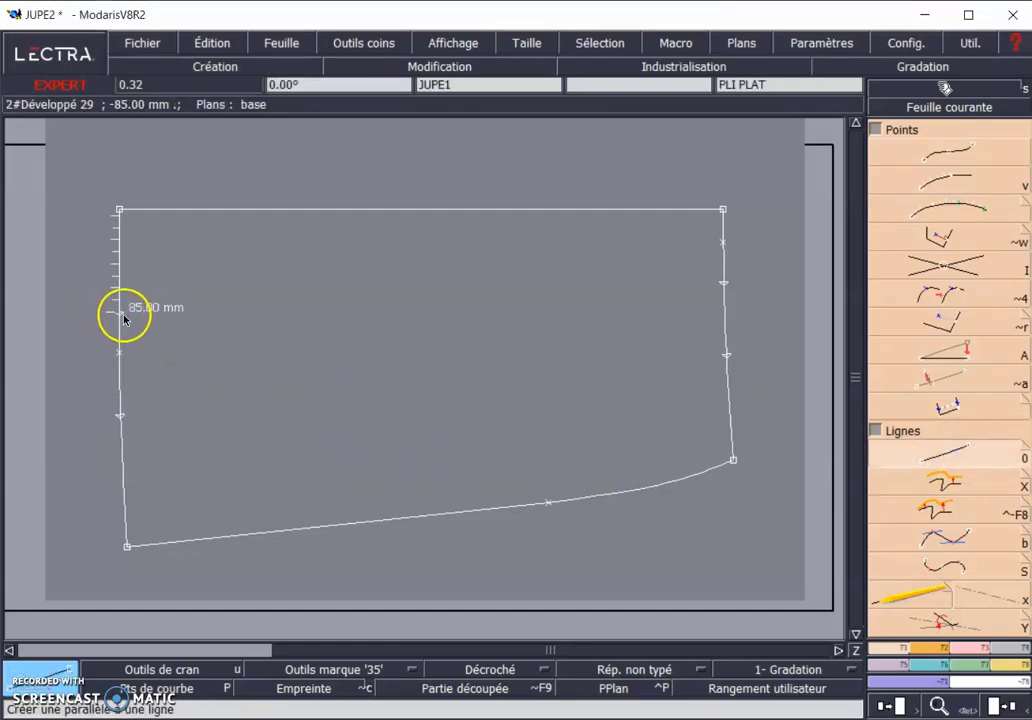
{"action": "left_click", "coordinate": [122, 313]}
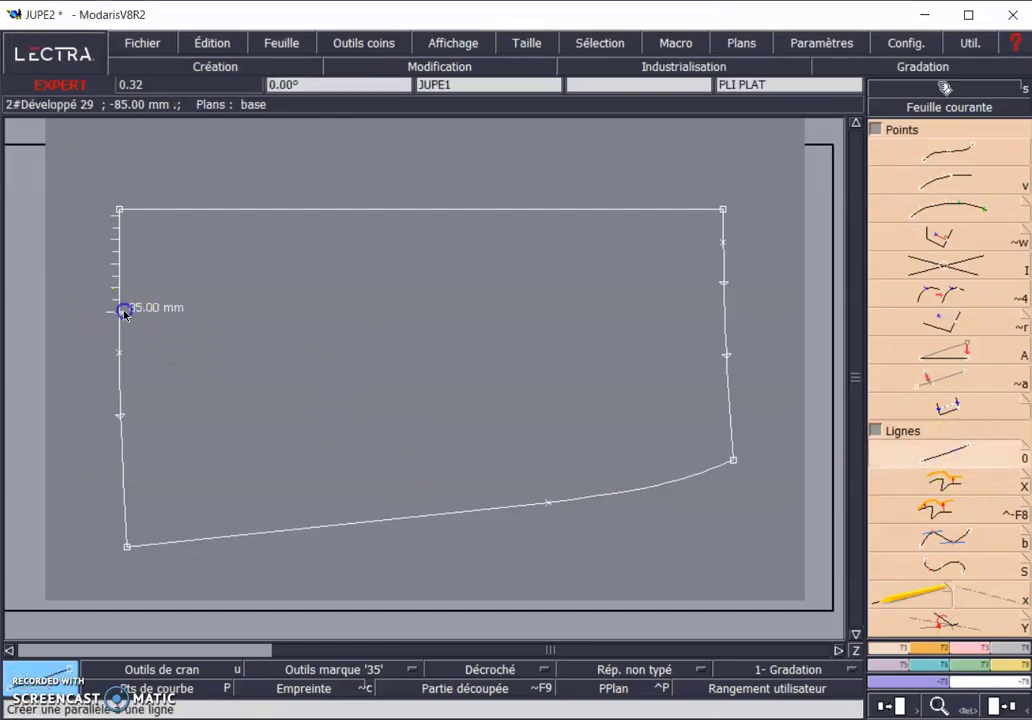
{"action": "left_click", "coordinate": [723, 284]}
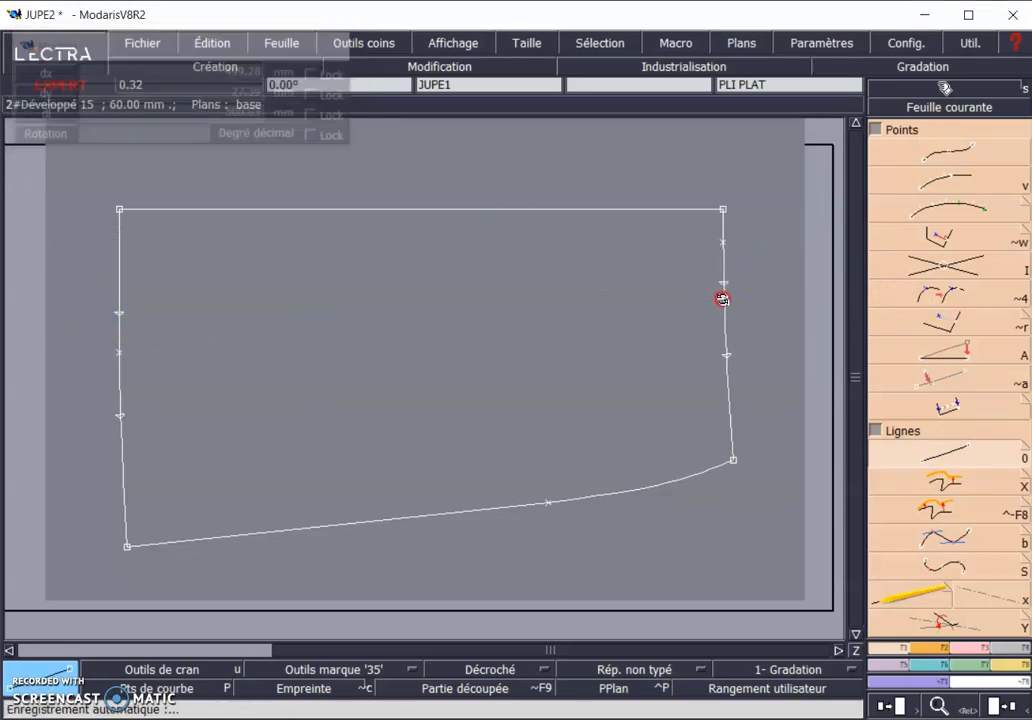
{"action": "left_click", "coordinate": [723, 356]}
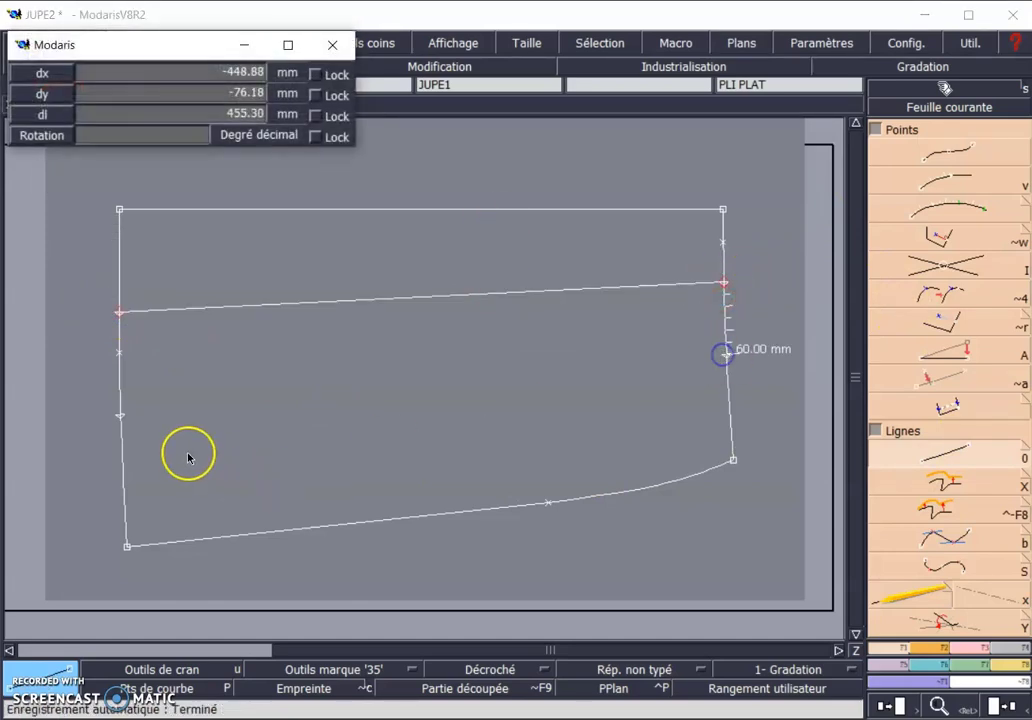
{"action": "left_click", "coordinate": [120, 415]}
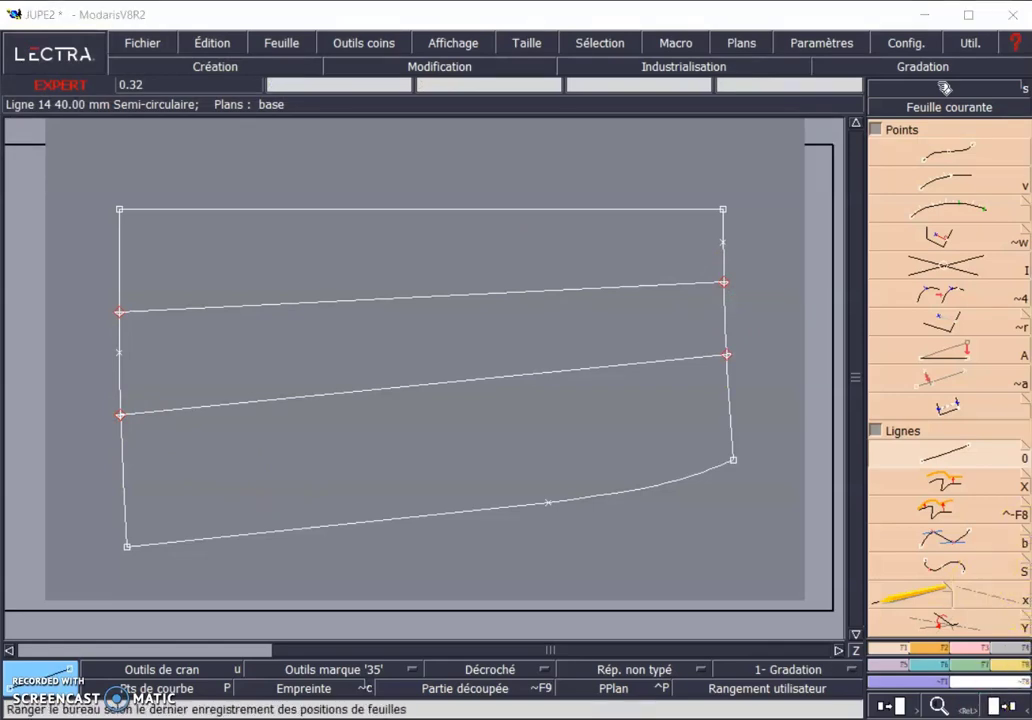
- Keep the Plans list open as a floating window and make Construction the working plan
{"action": "left_click", "coordinate": [748, 43]}
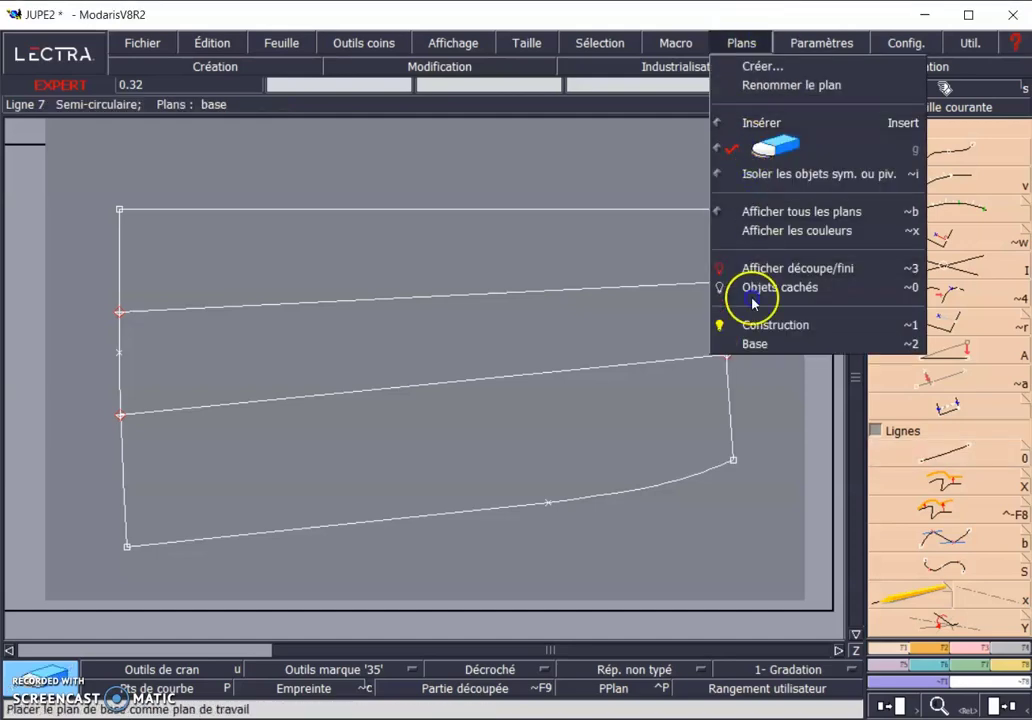
{"action": "left_click", "coordinate": [610, 430]}
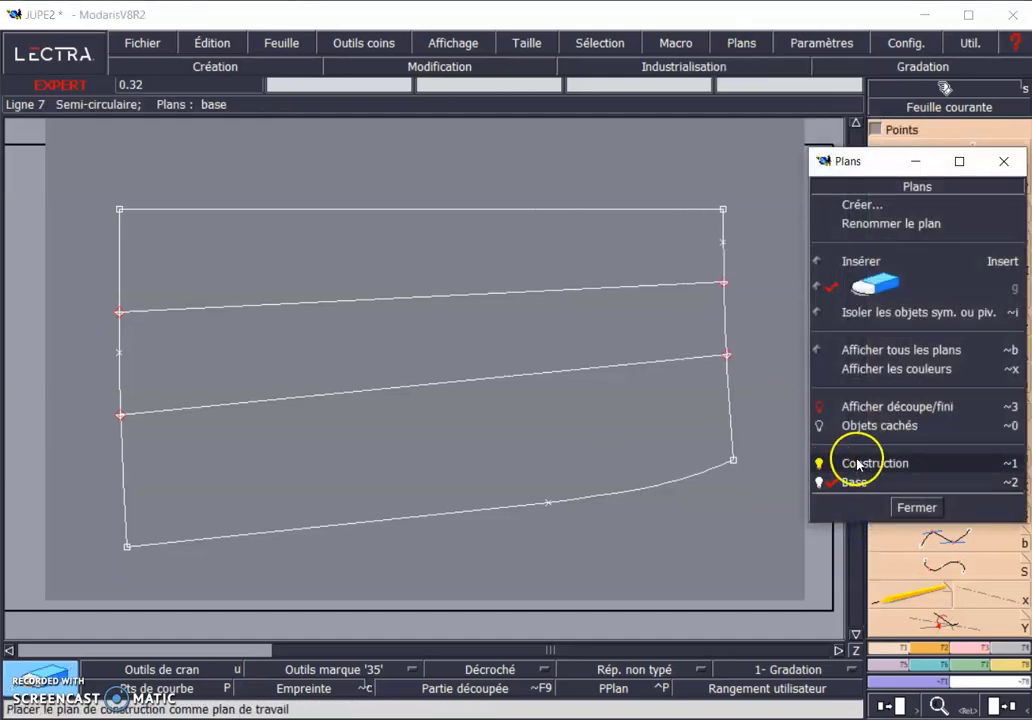
{"action": "left_click", "coordinate": [857, 464]}
{"action": "left_click", "coordinate": [845, 482]}
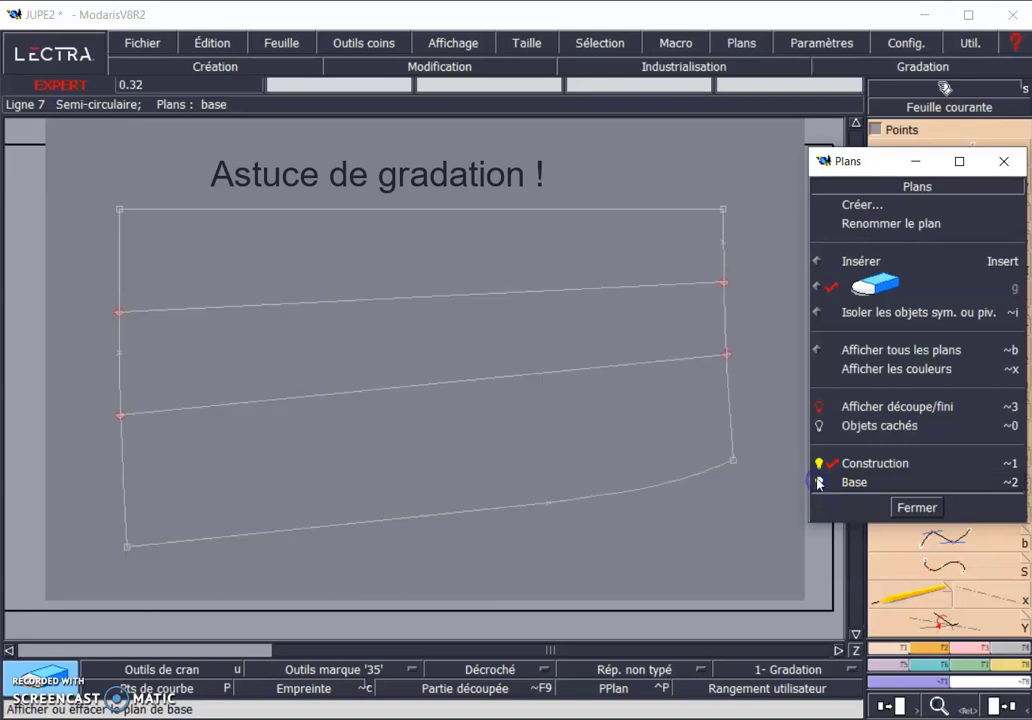
- Insert the four developed points on the right and left edges into the Construction plan
{"action": "left_click", "coordinate": [852, 261]}
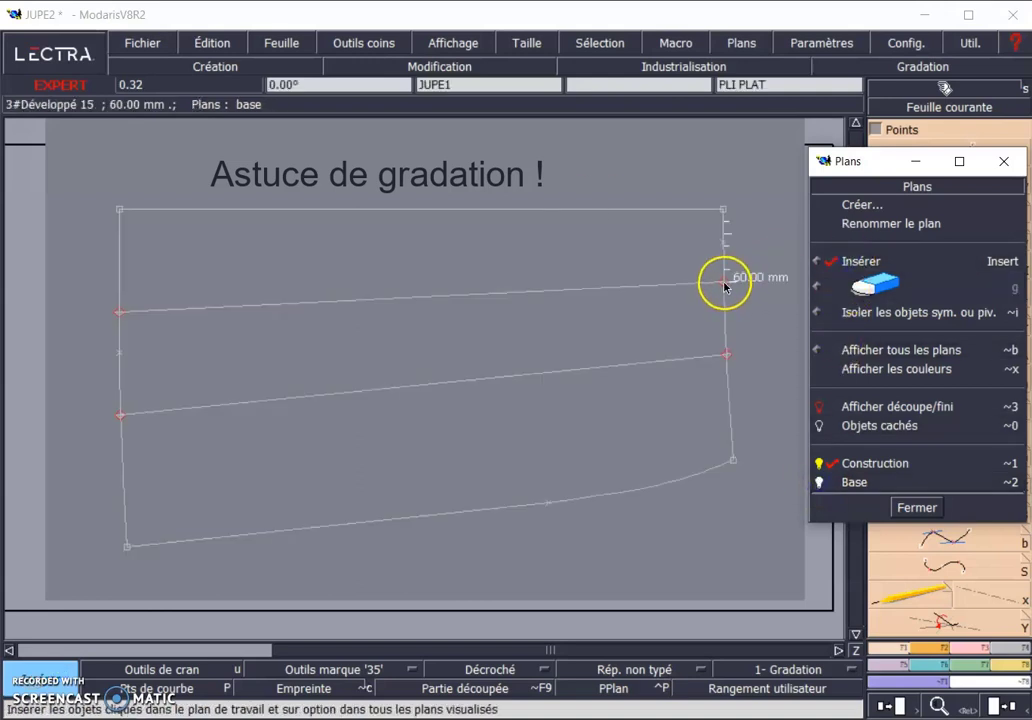
{"action": "left_click", "coordinate": [724, 283]}
{"action": "left_click", "coordinate": [726, 354]}
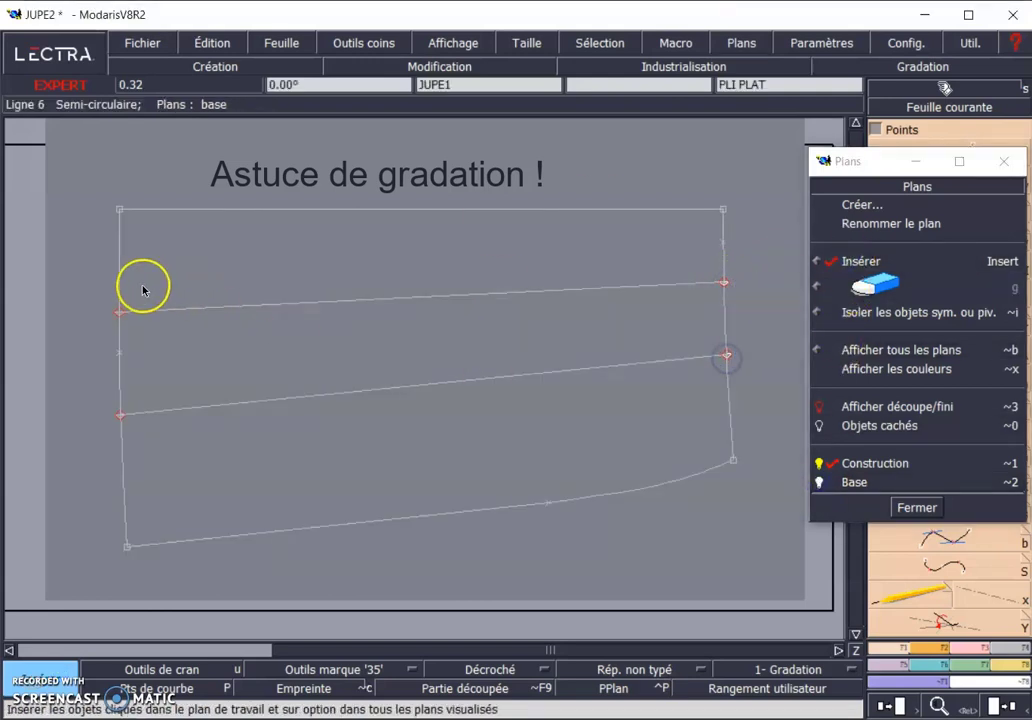
{"action": "left_click", "coordinate": [116, 311]}
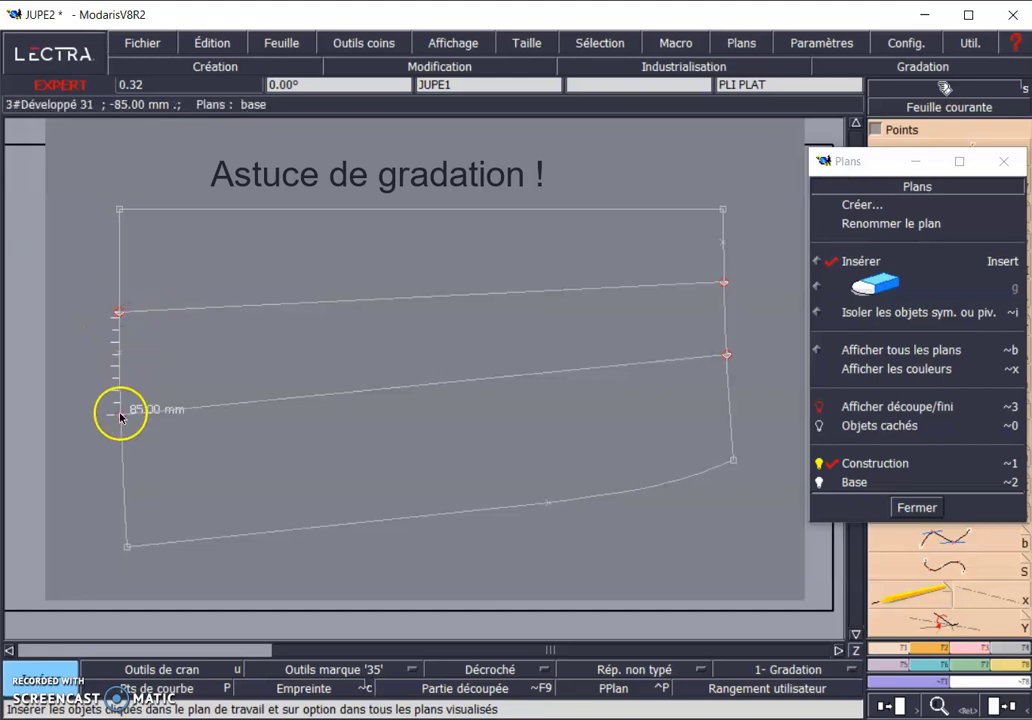
{"action": "left_click", "coordinate": [119, 414]}
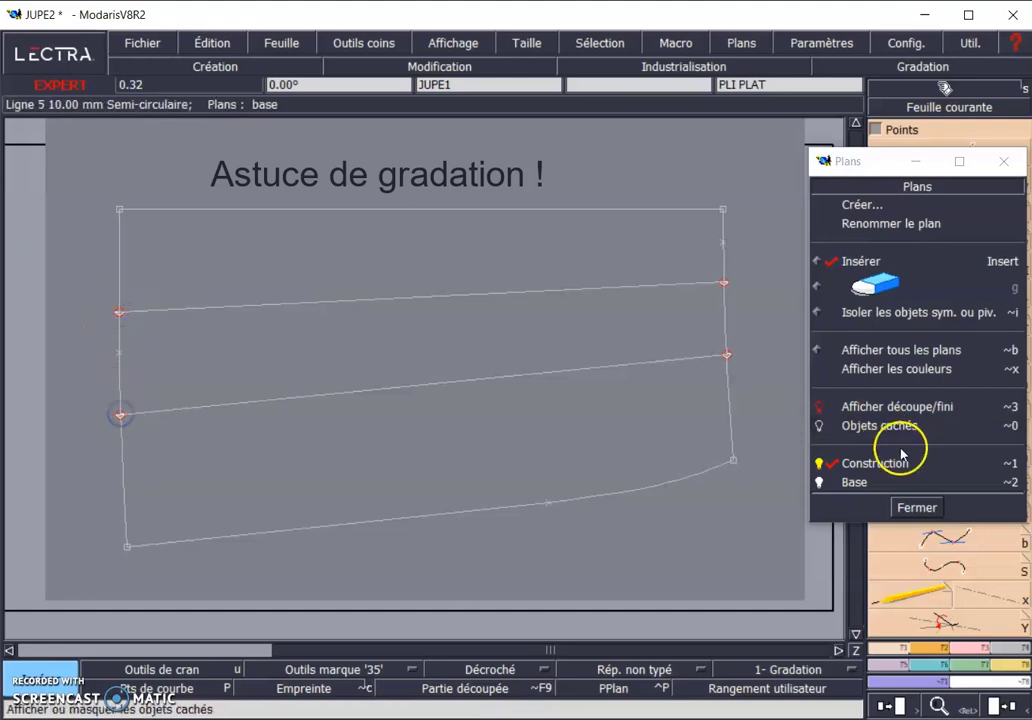
- Hide the Base plan and move the Plans window away from the drawing tools
{"action": "left_click", "coordinate": [818, 482]}
{"action": "left_click", "coordinate": [818, 482]}
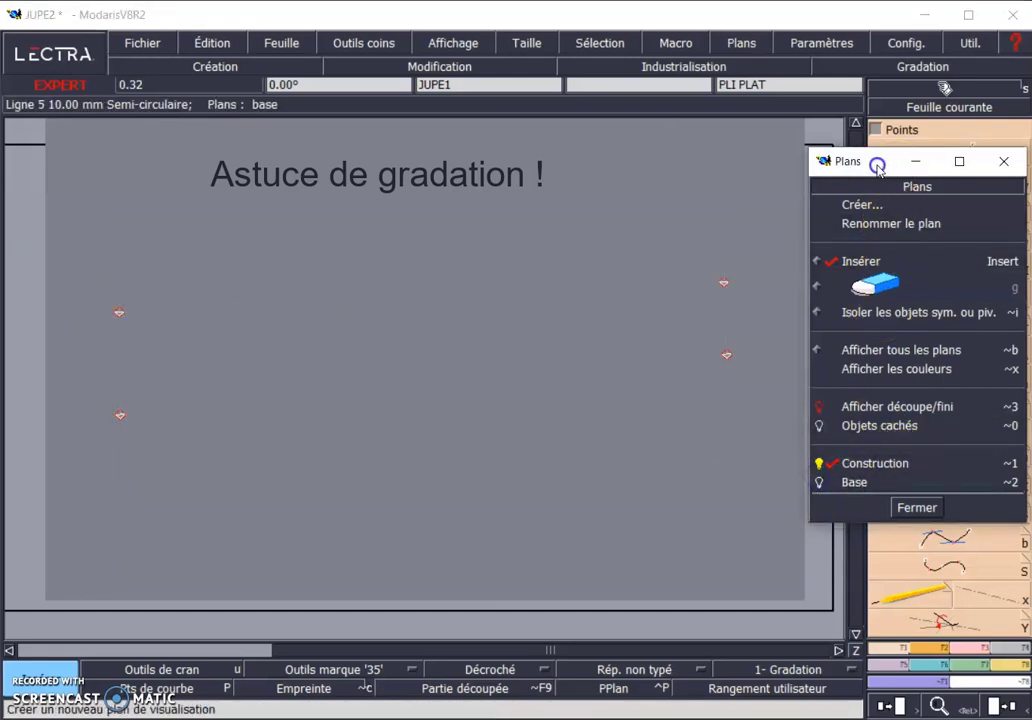
{"action": "left_click_drag", "start_coordinate": [880, 167], "coordinate": [429, 317]}
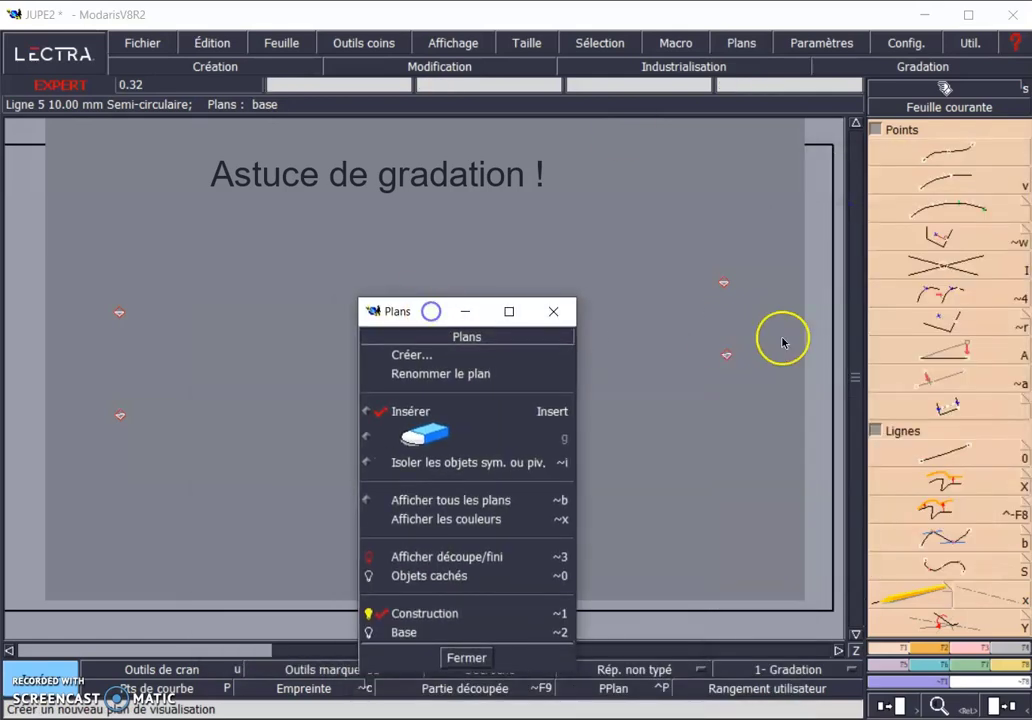
- Draw a straight segment between the two right points and another between the two left points in the Construction plan
{"action": "left_click", "coordinate": [937, 458]}
{"action": "left_click", "coordinate": [724, 285]}
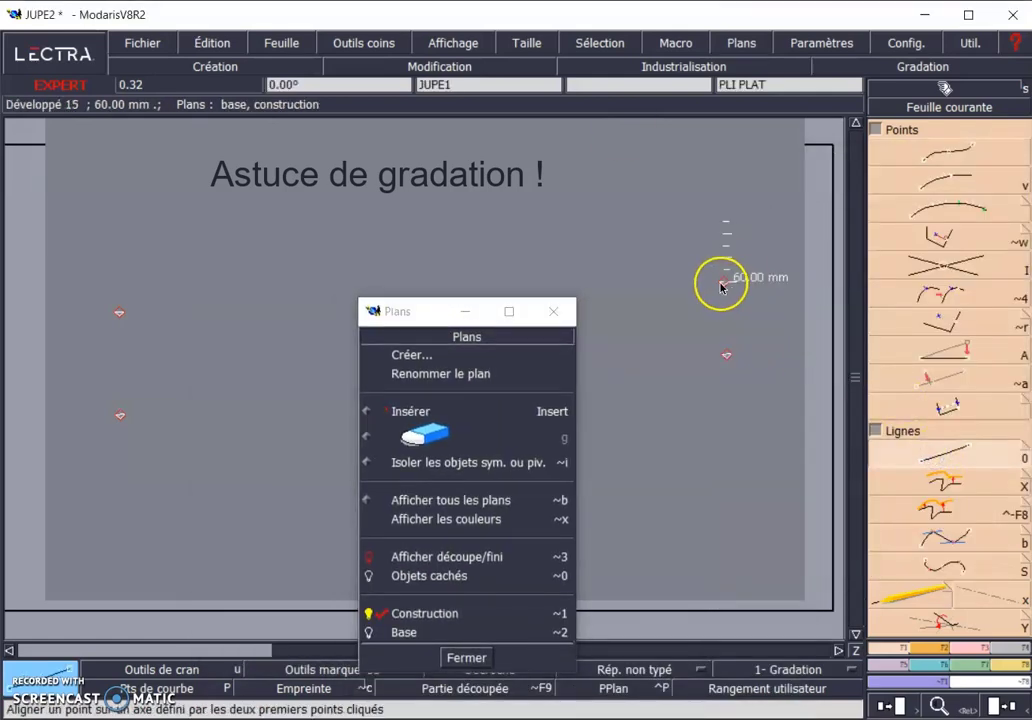
{"action": "left_click", "coordinate": [727, 355]}
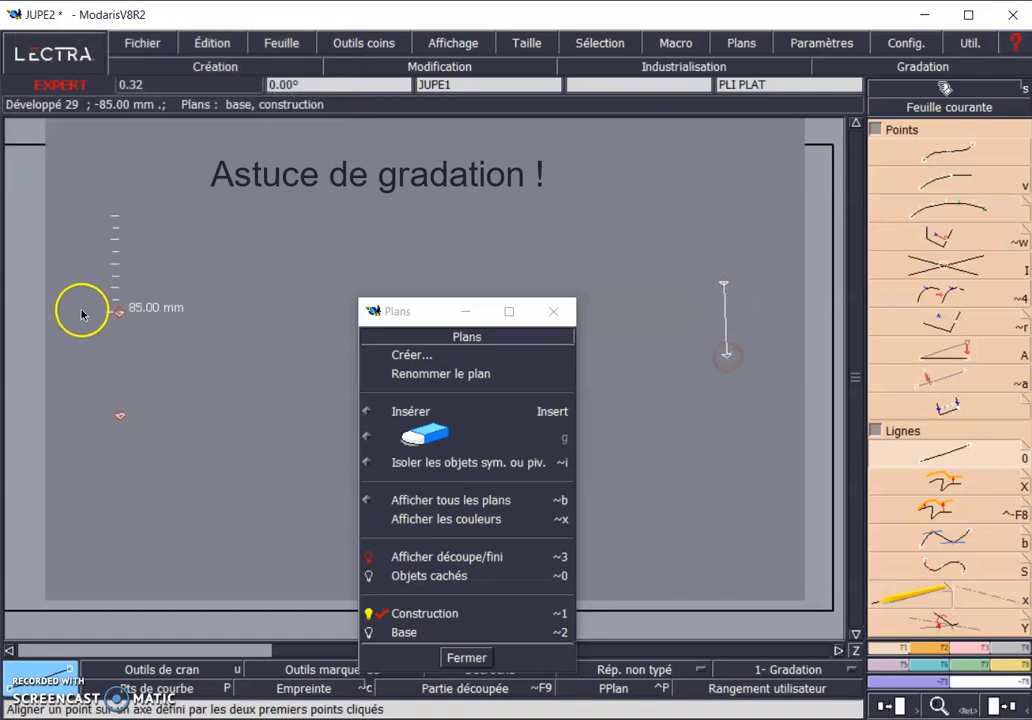
{"action": "left_click", "coordinate": [119, 312]}
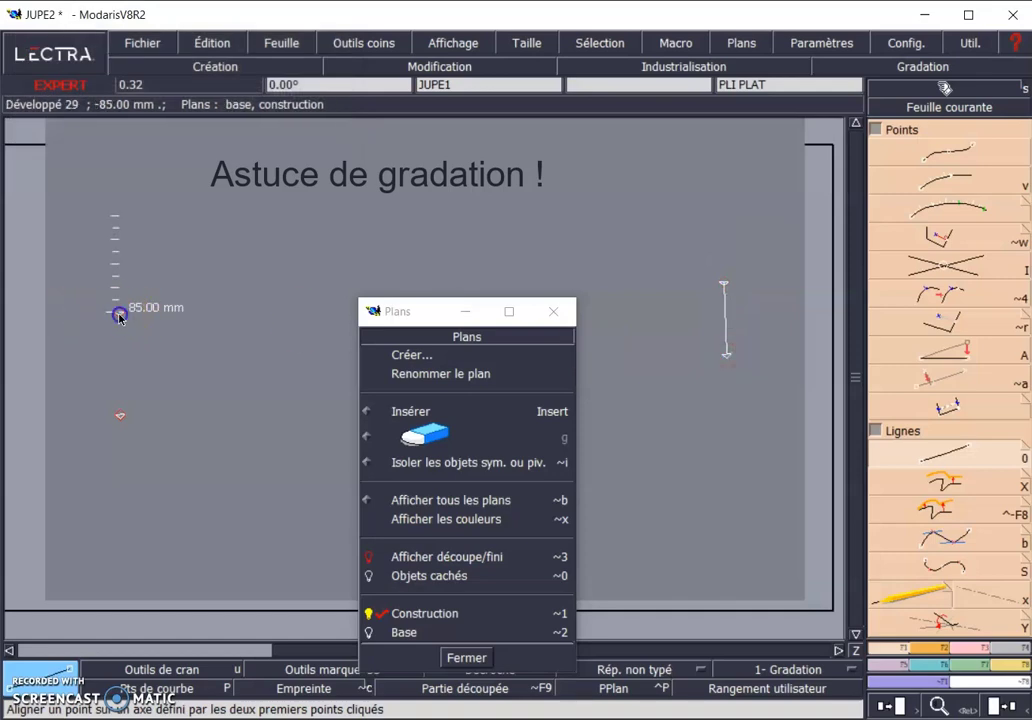
{"action": "left_click", "coordinate": [119, 417]}
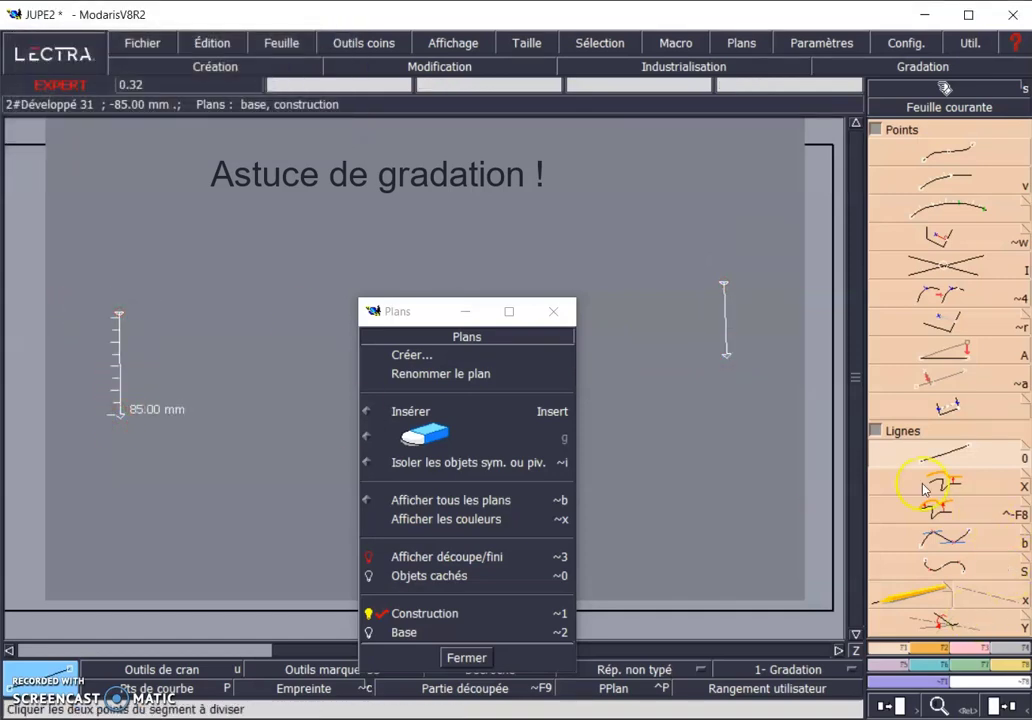
- Divide the right segment between its two developed points into 2 equal parts
{"action": "left_click", "coordinate": [876, 129]}
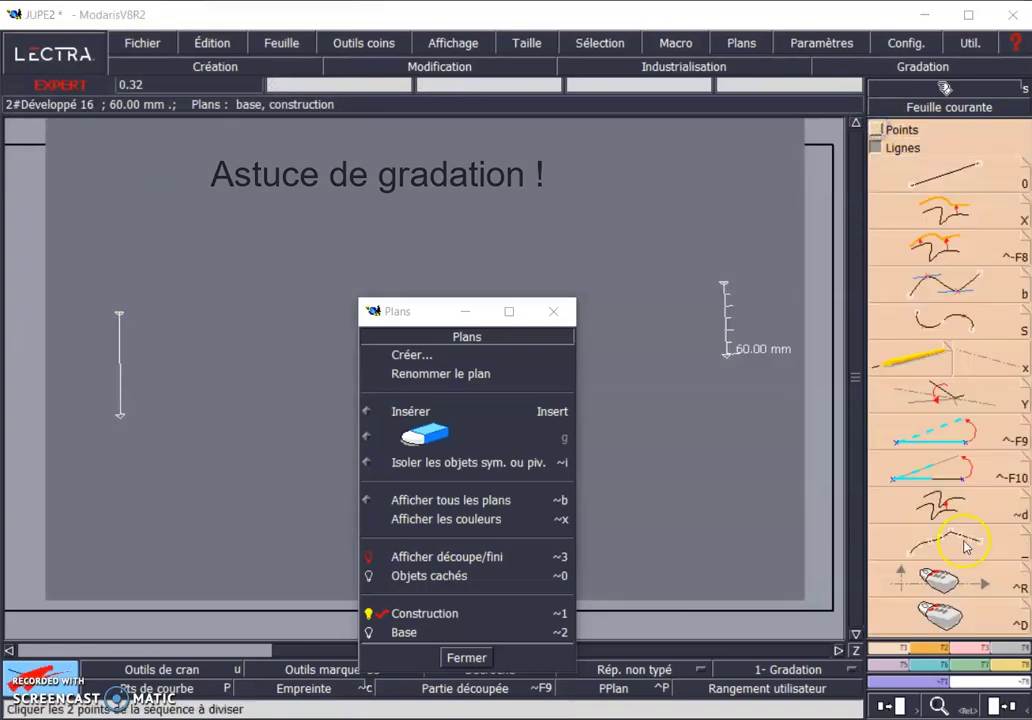
{"action": "left_click", "coordinate": [966, 546]}
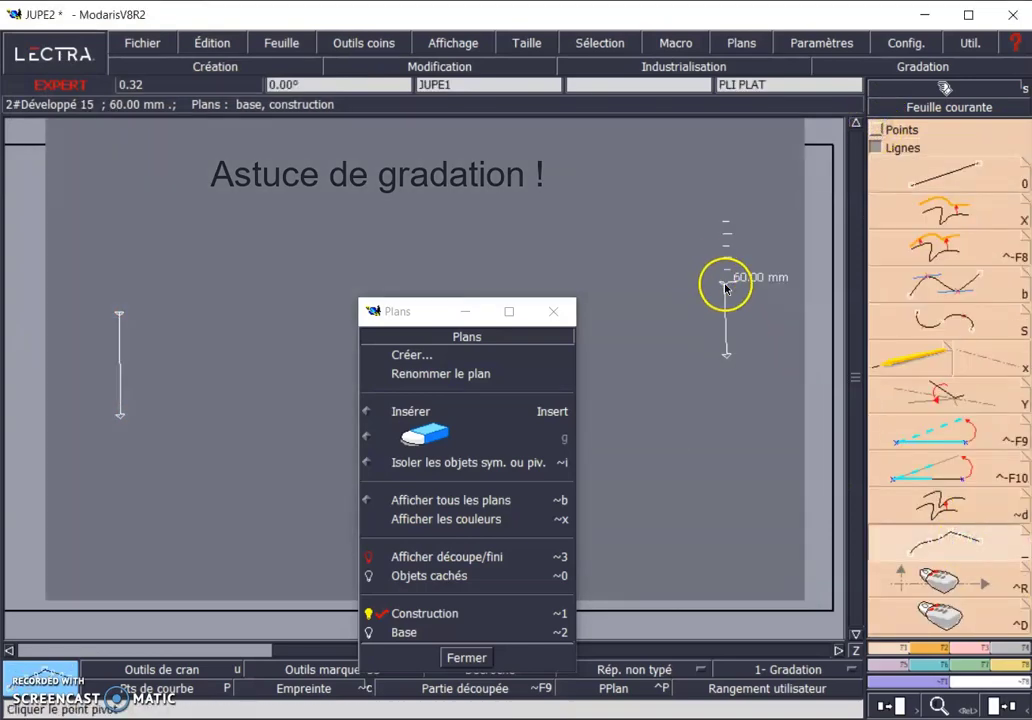
{"action": "left_click", "coordinate": [726, 355]}
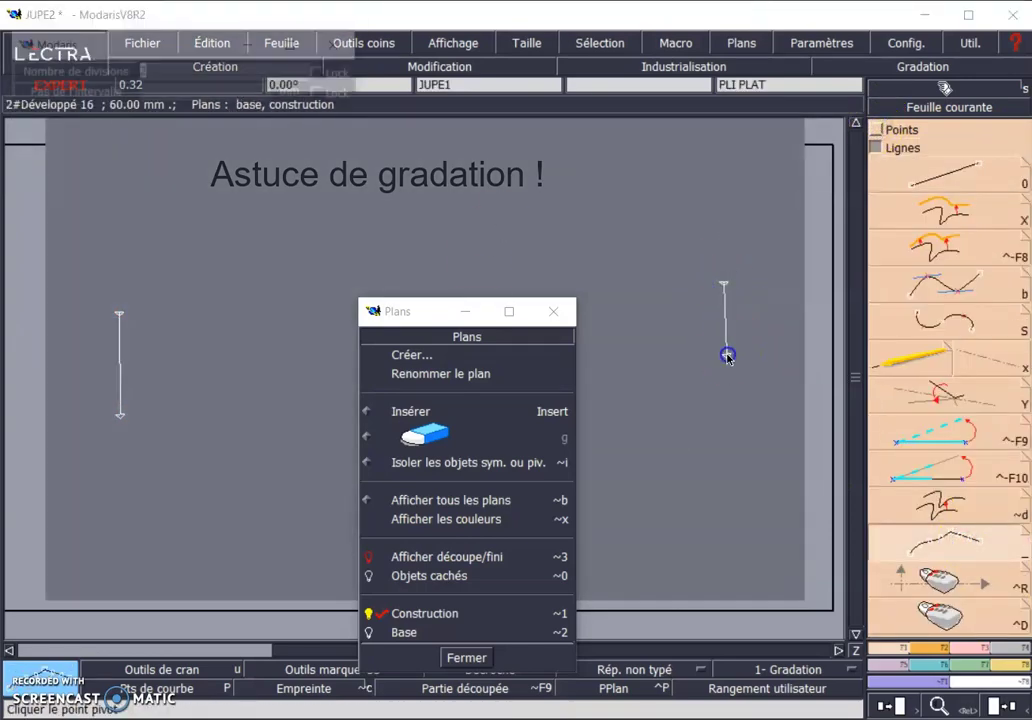
{"action": "key", "text": "Return"}
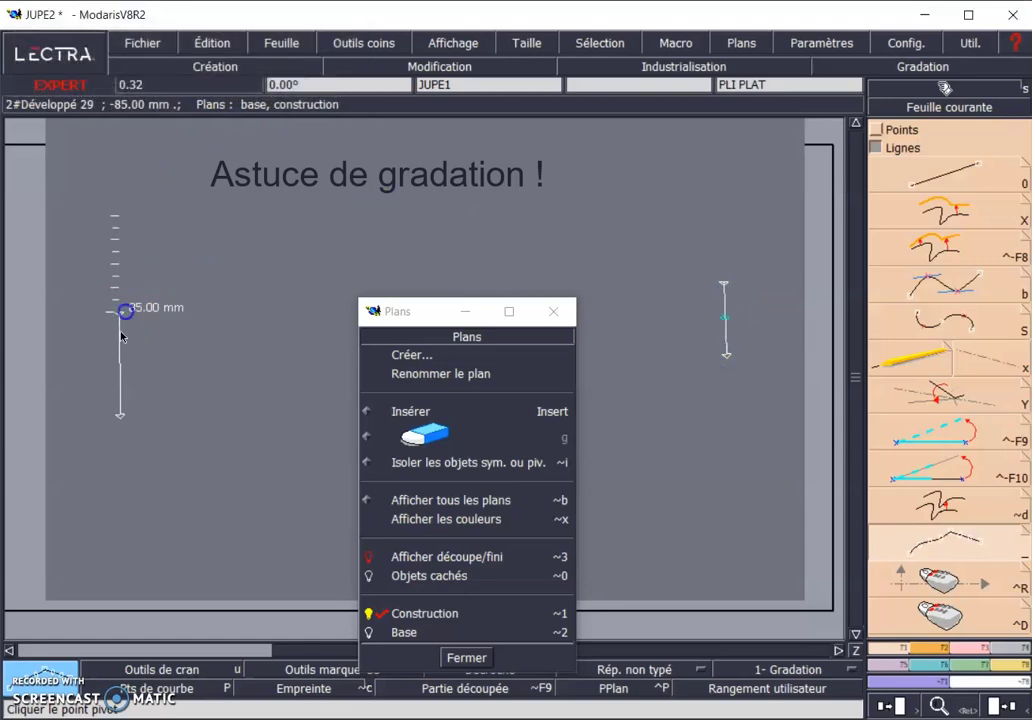
- Divide the left segment between its two developed points into 2 equal parts
{"action": "left_click", "coordinate": [120, 412]}
{"action": "left_click", "coordinate": [170, 393]}
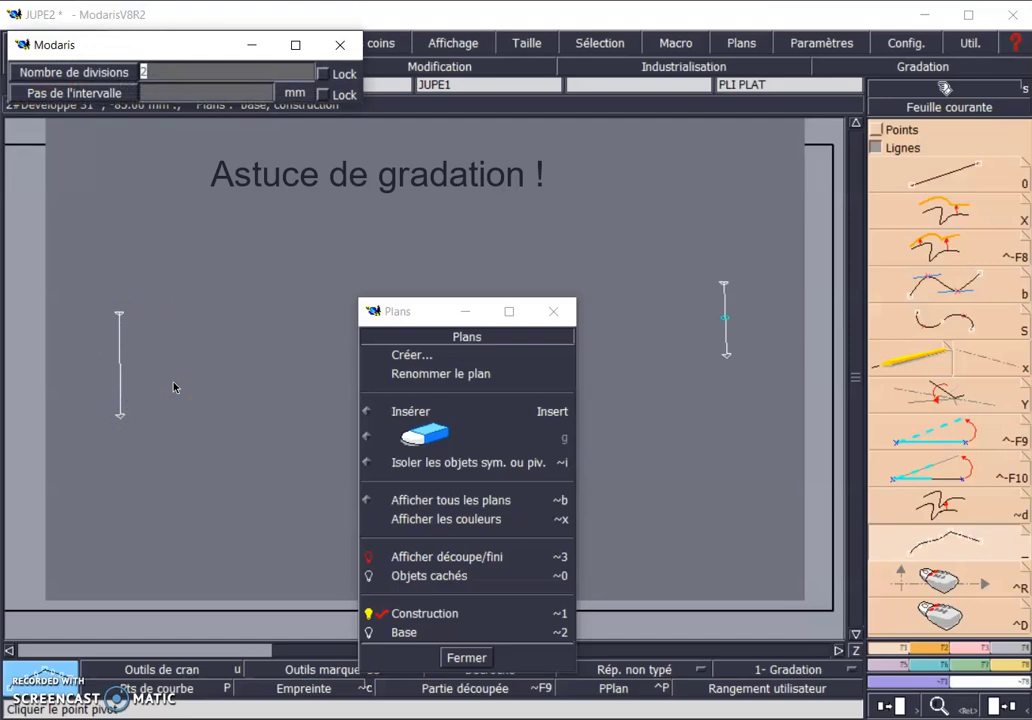
{"action": "key", "text": "Return"}
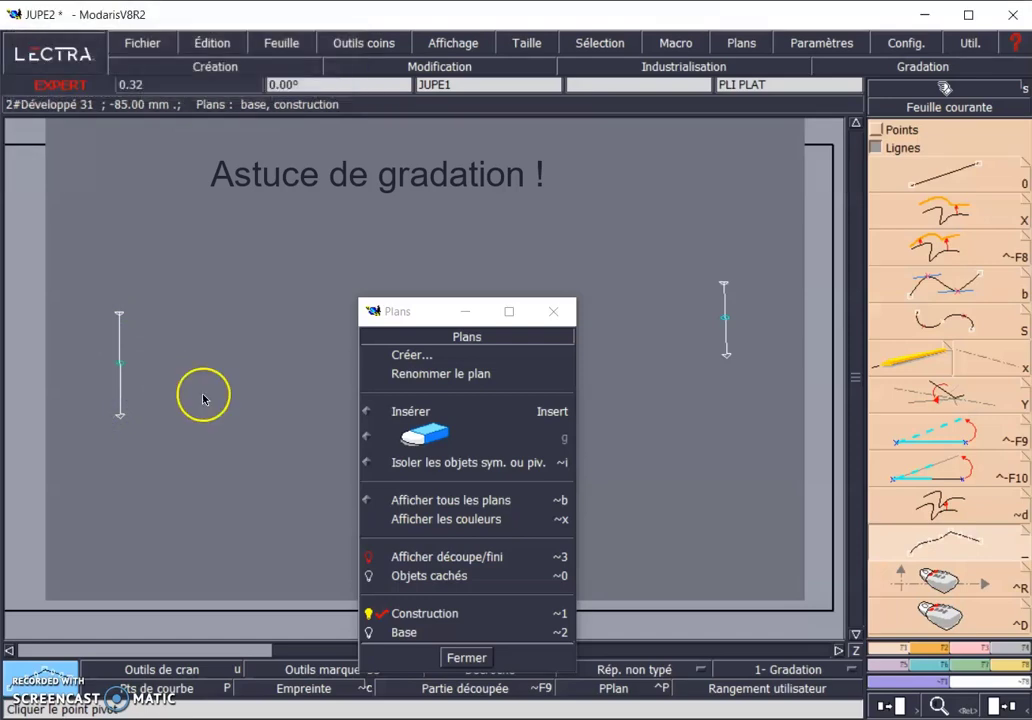
- Show the Base plan again and make it the working plan while keeping the Construction plan displayed
{"action": "left_click", "coordinate": [369, 631]}
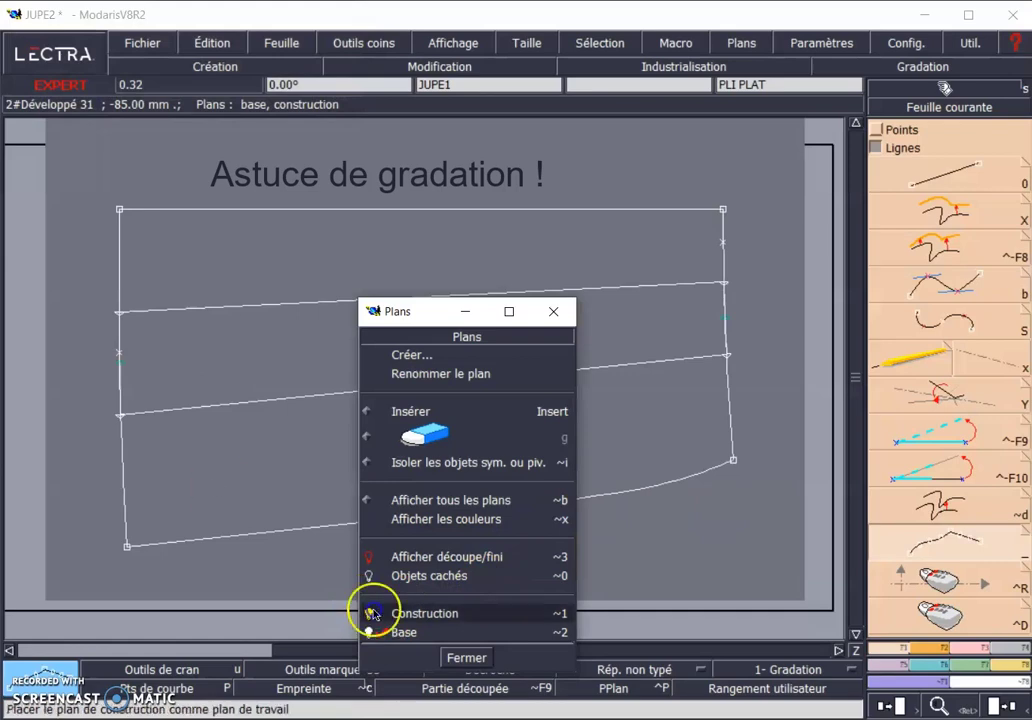
{"action": "left_click", "coordinate": [373, 612]}
{"action": "left_click", "coordinate": [393, 630]}
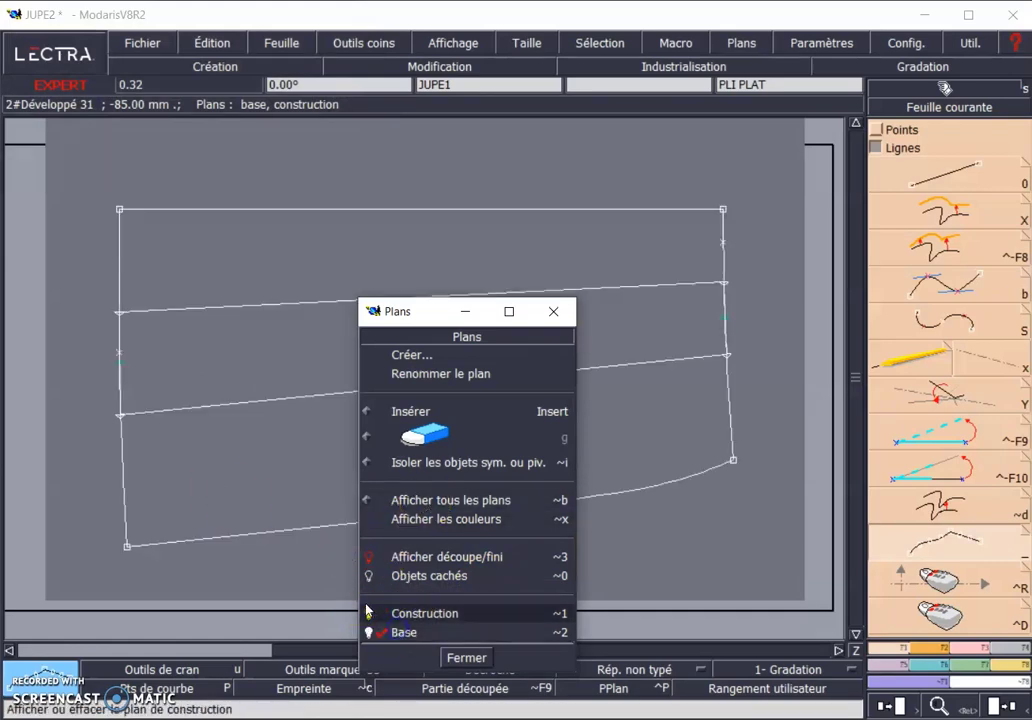
{"action": "left_click", "coordinate": [368, 612]}
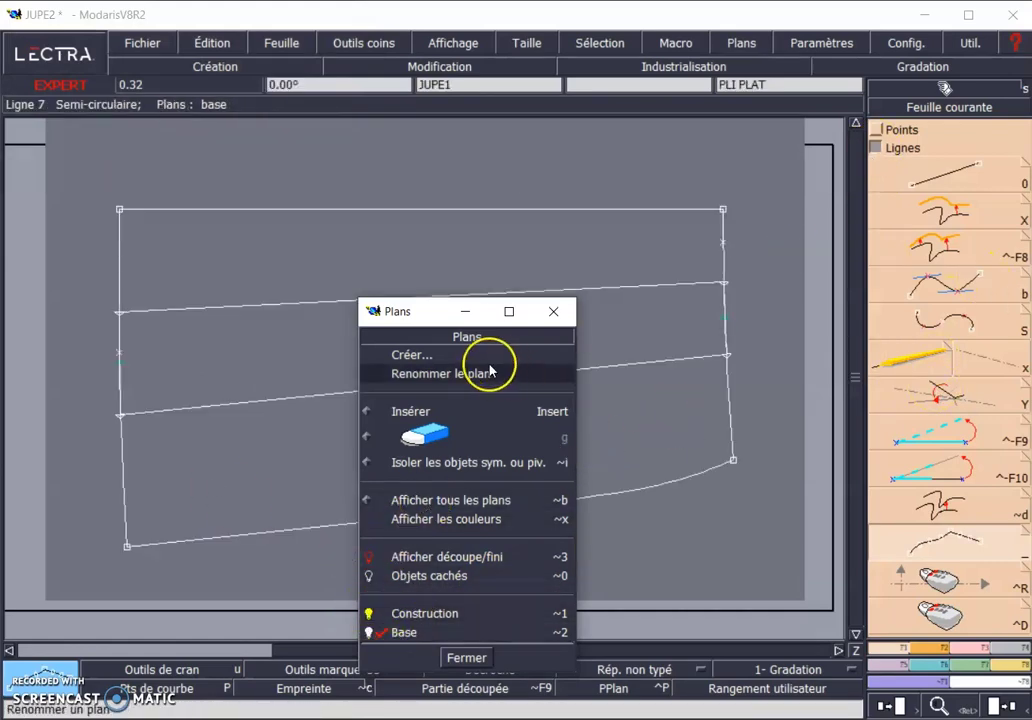
- Insert the left and right division points into the Base plan and hide the Construction plan
{"action": "left_click", "coordinate": [410, 413]}
{"action": "left_click", "coordinate": [122, 364]}
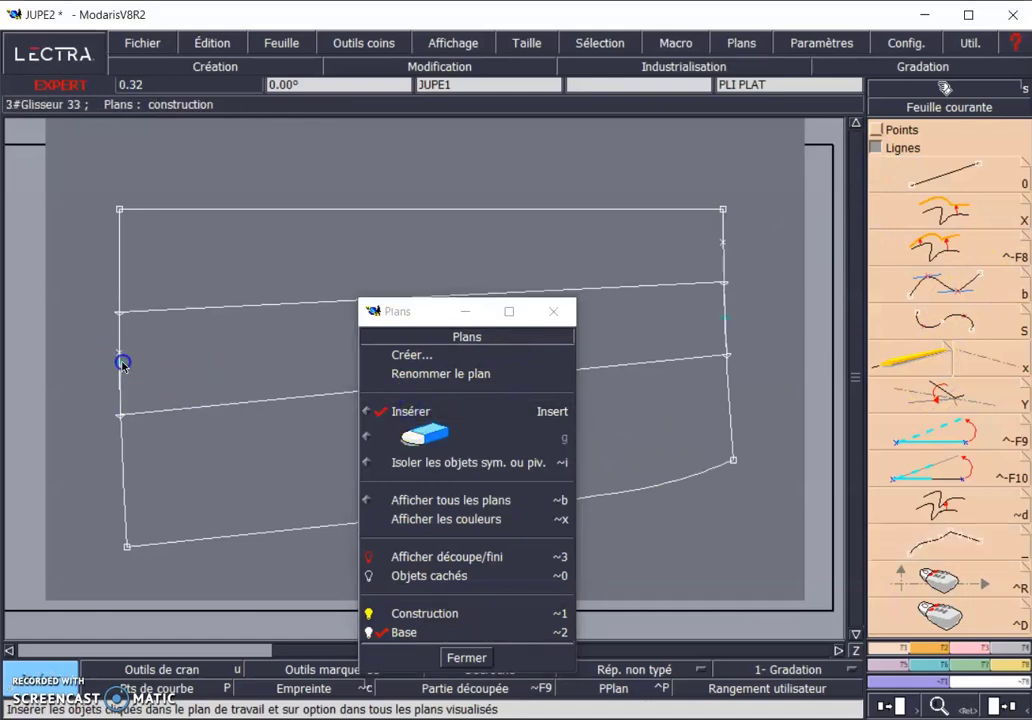
{"action": "left_click", "coordinate": [726, 316]}
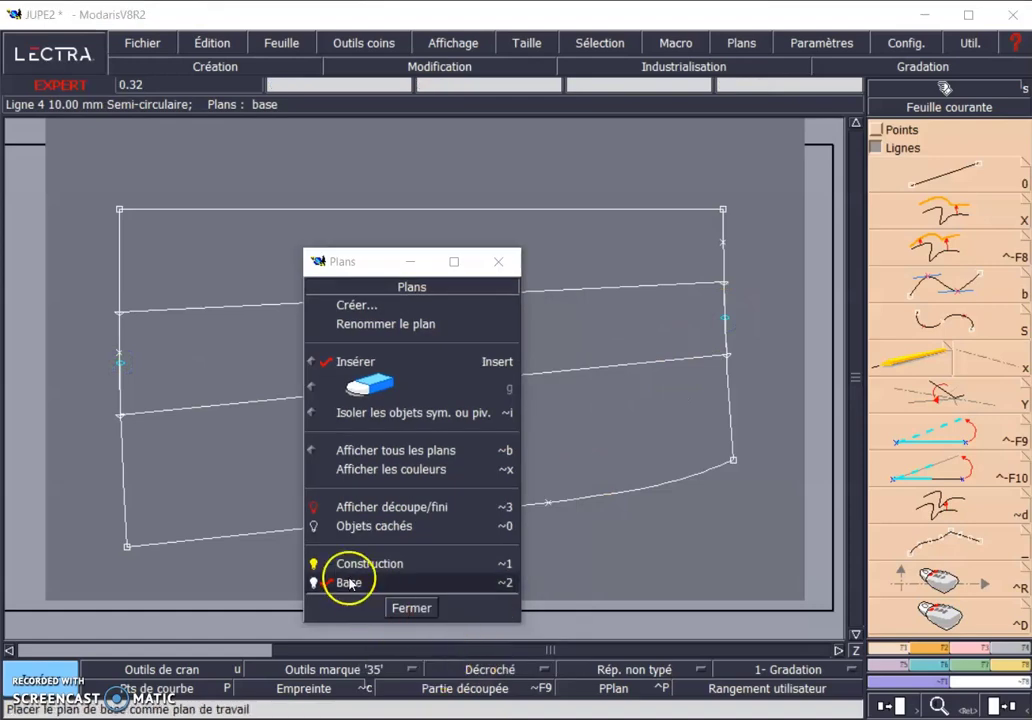
{"action": "left_click", "coordinate": [312, 564]}
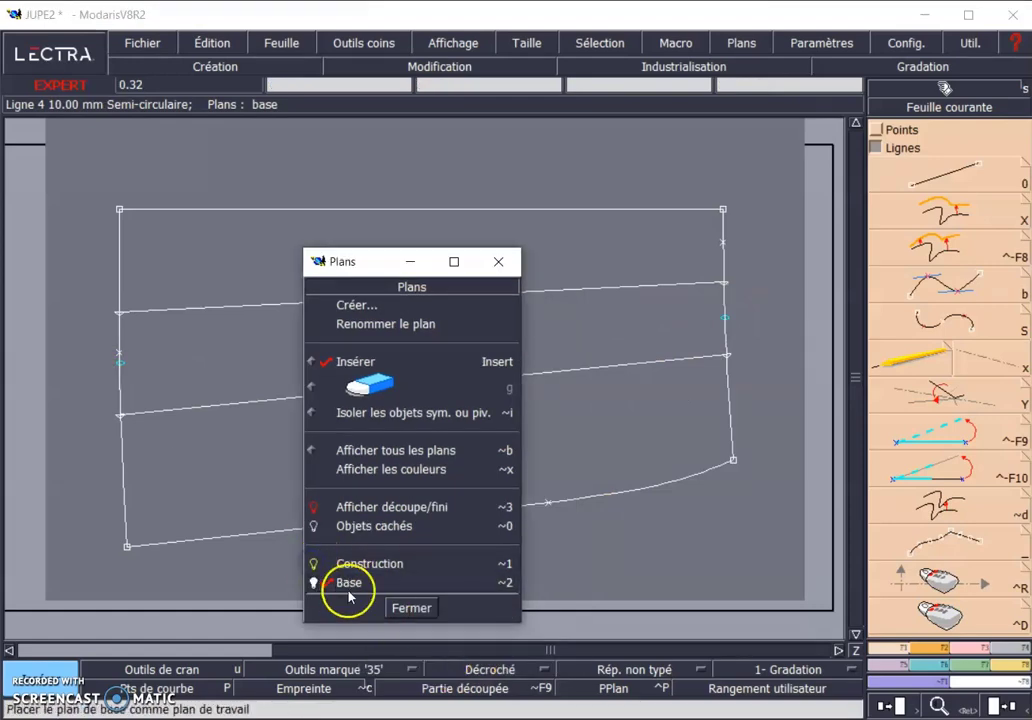
{"action": "left_click", "coordinate": [410, 610]}
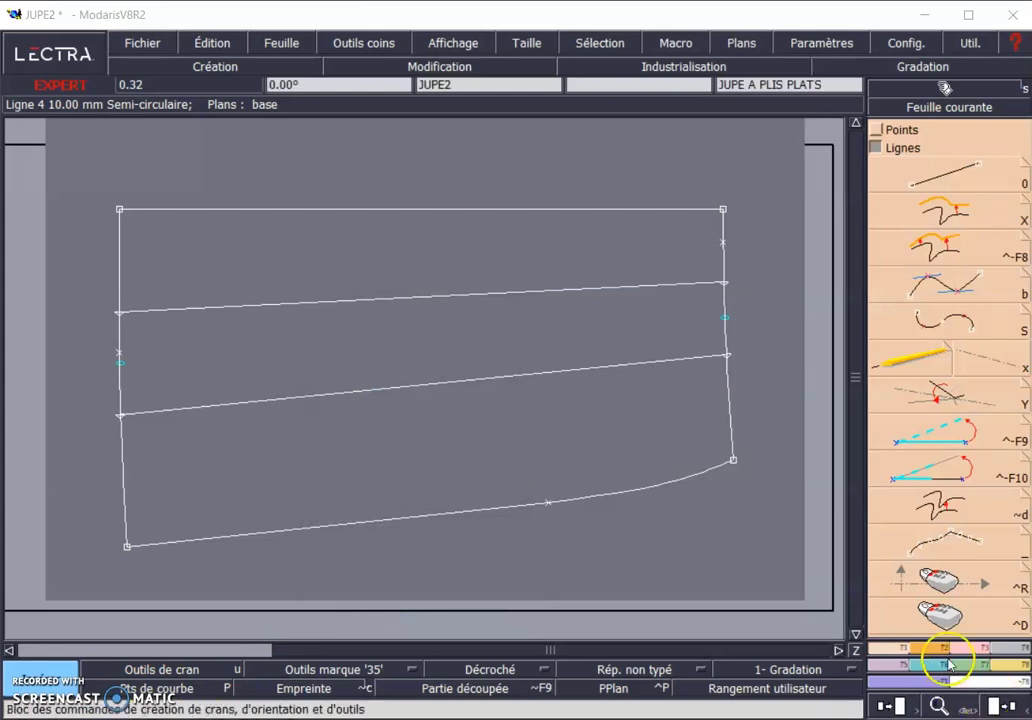
- Examine the active fold-notch settings (Crans pliure) of the Créer pli command
{"action": "left_click", "coordinate": [896, 670]}
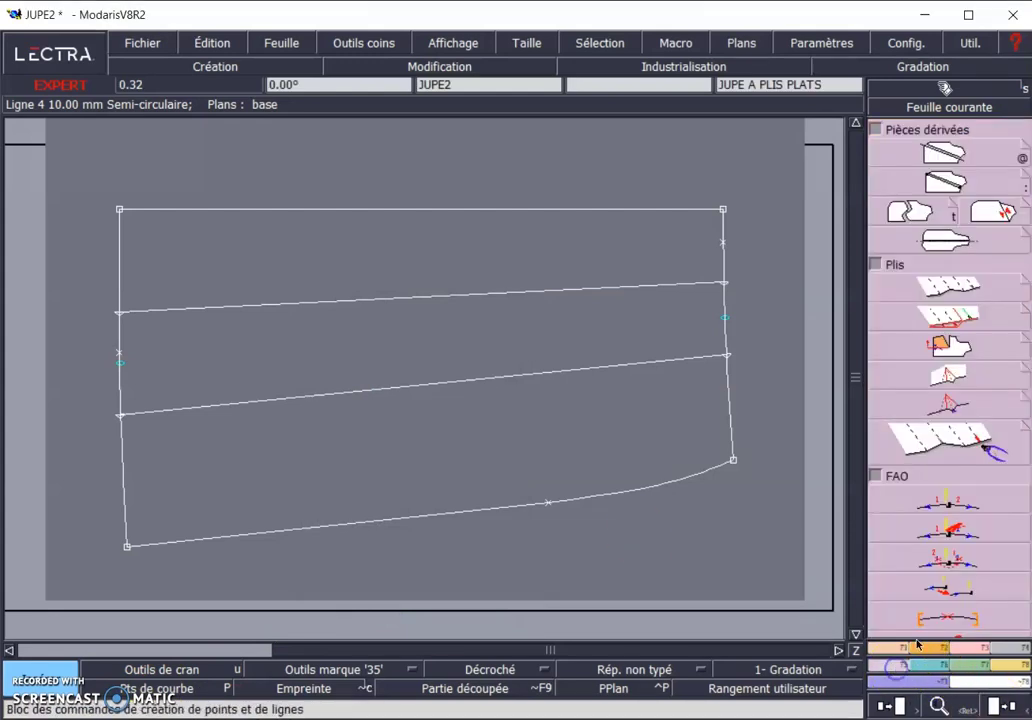
{"action": "left_click", "coordinate": [931, 316]}
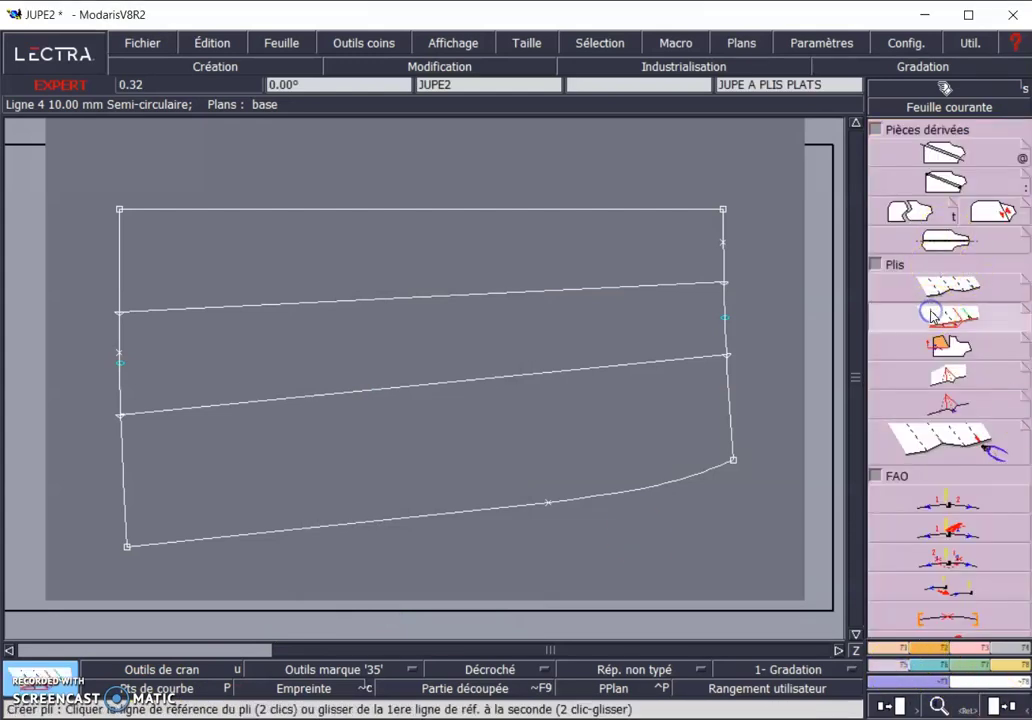
{"action": "key", "text": "space"}
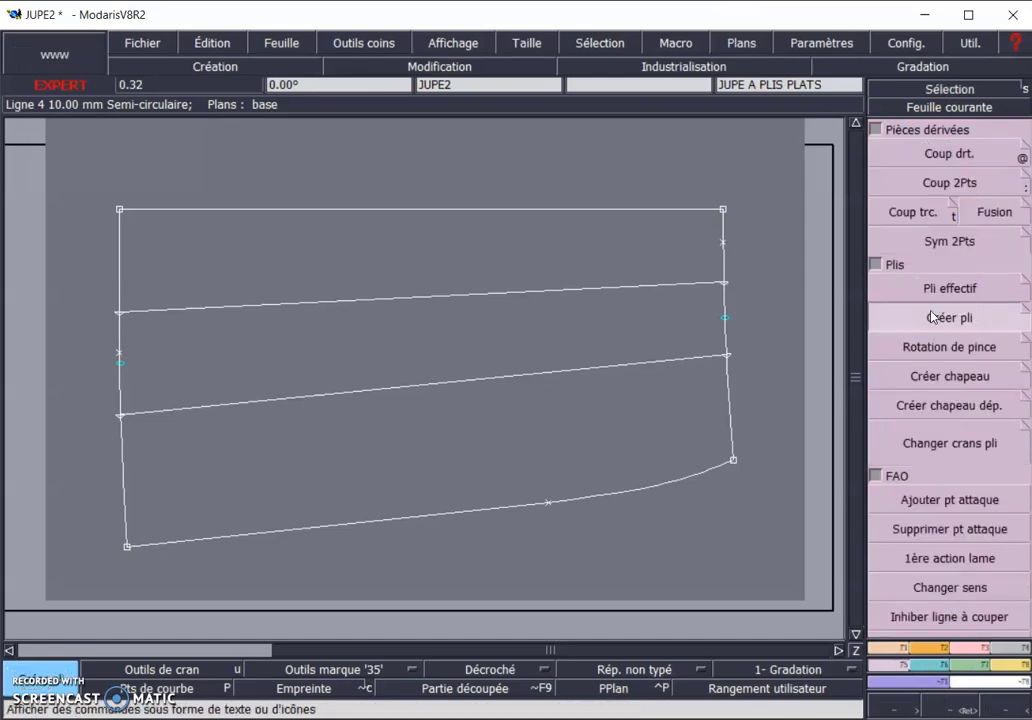
{"action": "key", "text": "space"}
{"action": "left_click", "coordinate": [938, 315]}
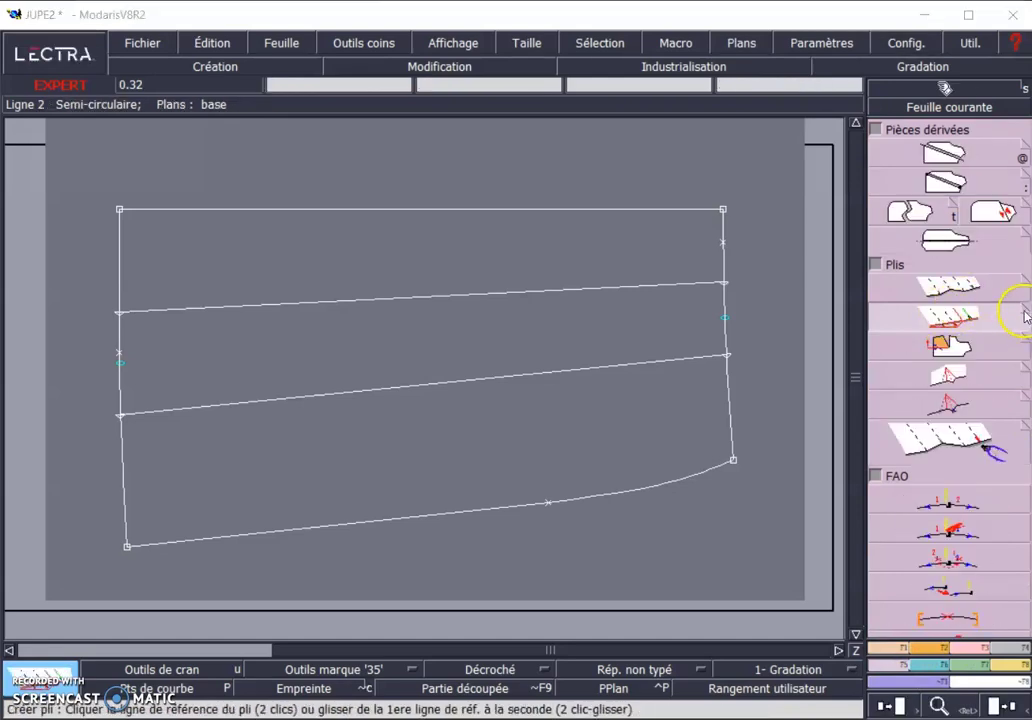
{"action": "right_click", "coordinate": [740, 249]}
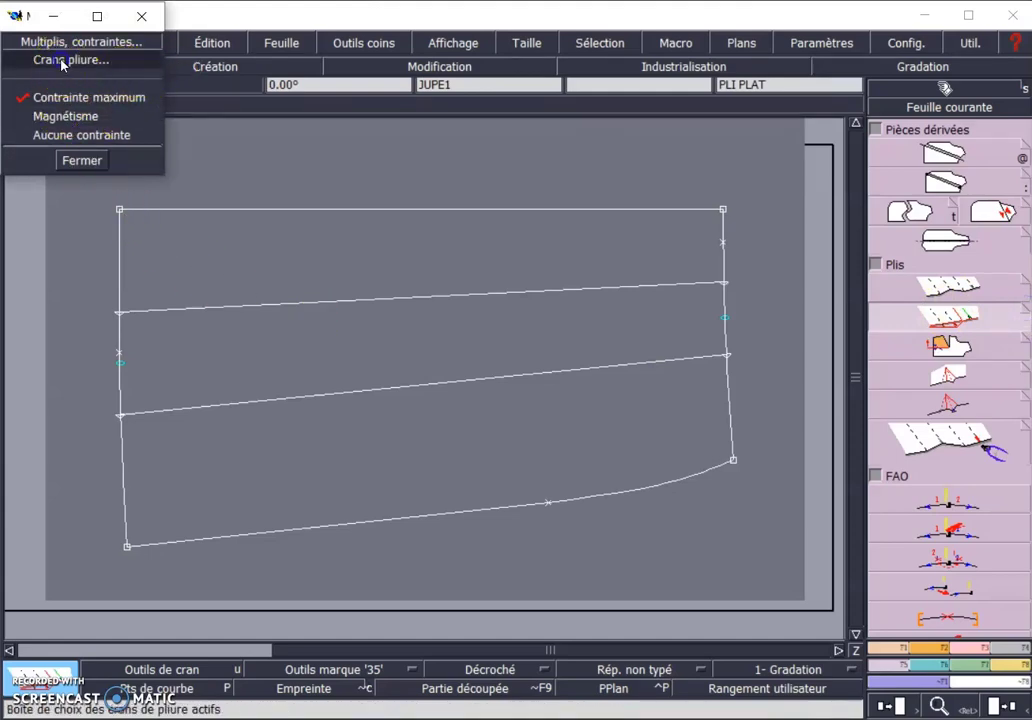
{"action": "left_click", "coordinate": [63, 61]}
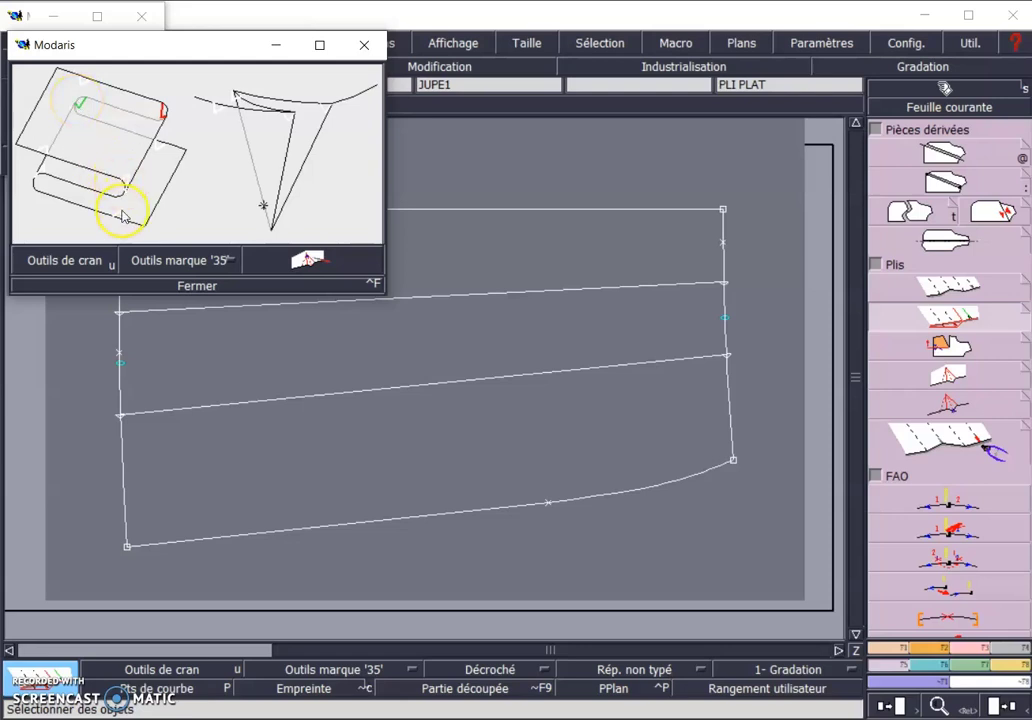
{"action": "left_click", "coordinate": [187, 290]}
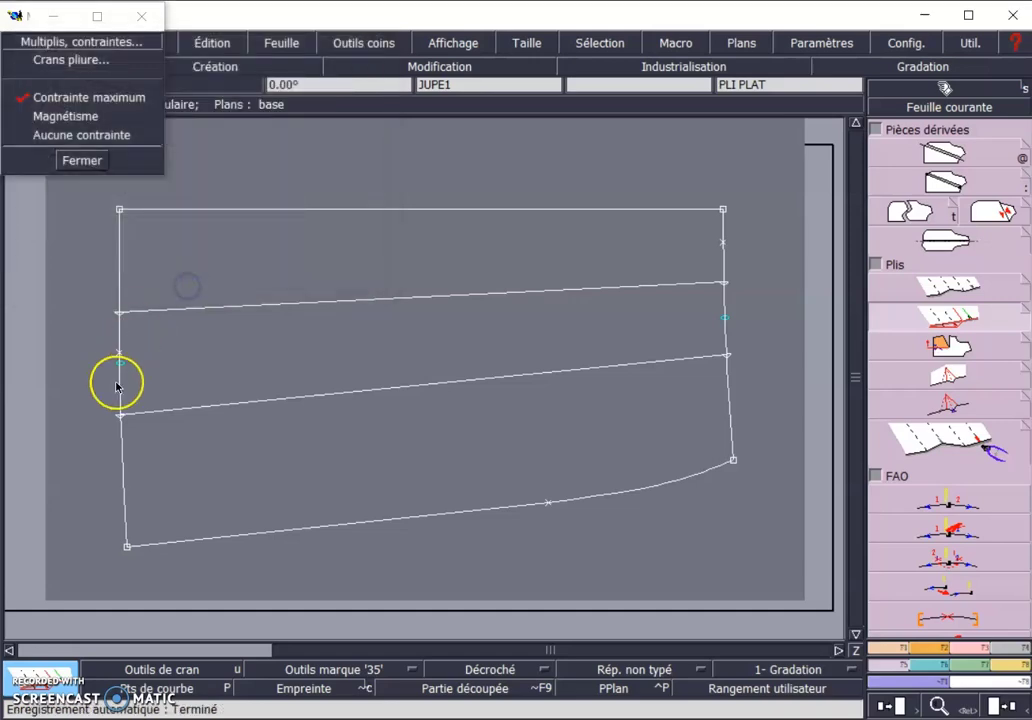
- Start a pleat with Créer pli from the right division point, extending its reference line toward the left side of the piece
{"action": "left_click", "coordinate": [971, 320]}
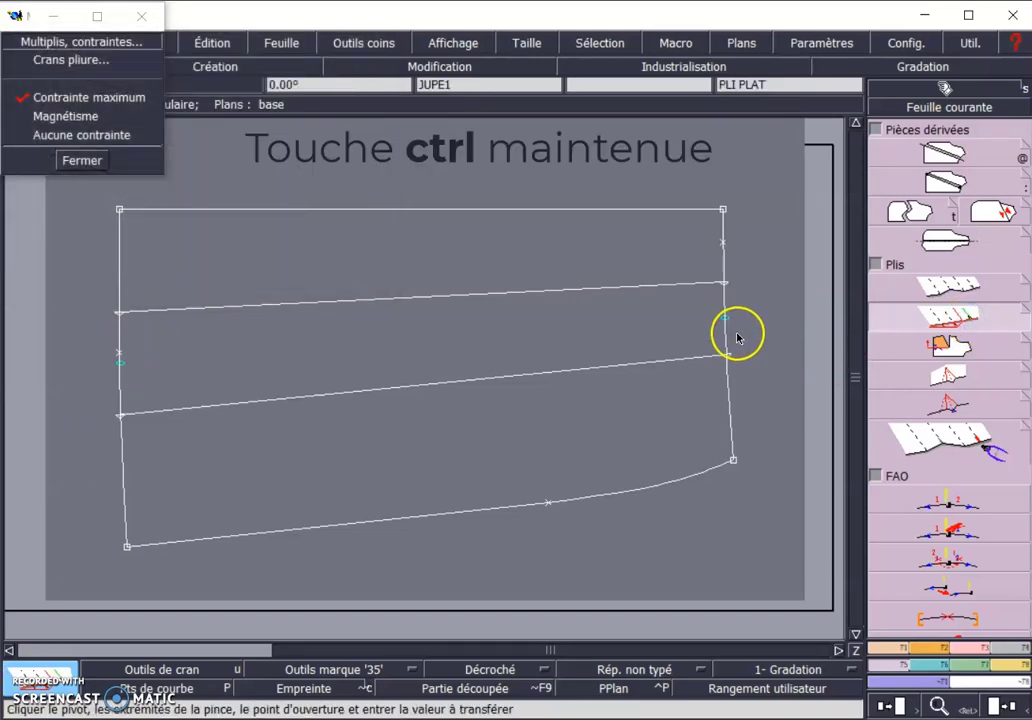
{"action": "left_click_drag", "start_coordinate": [725, 320], "coordinate": [422, 381]}
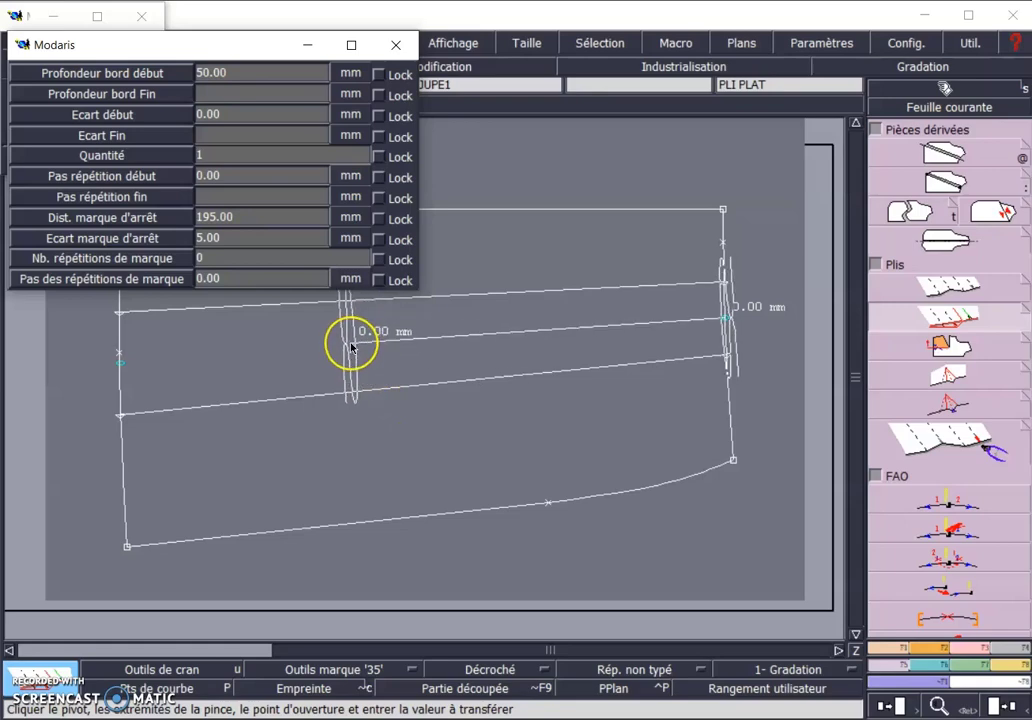
{"action": "left_click", "coordinate": [308, 345]}
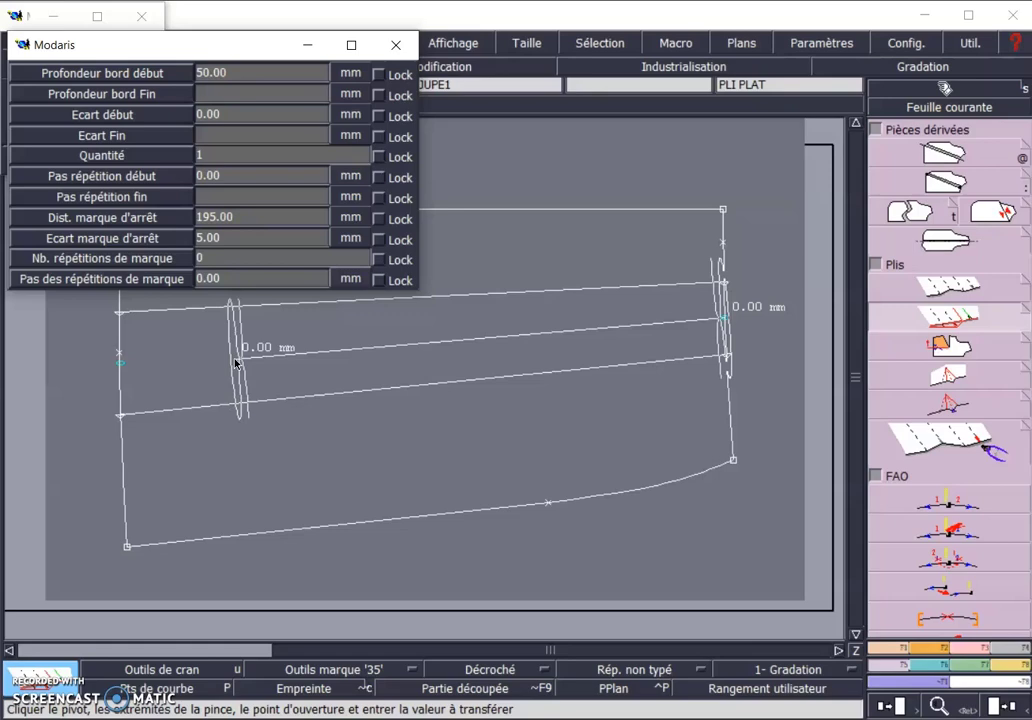
{"action": "left_click_drag", "start_coordinate": [236, 362], "coordinate": [200, 363]}
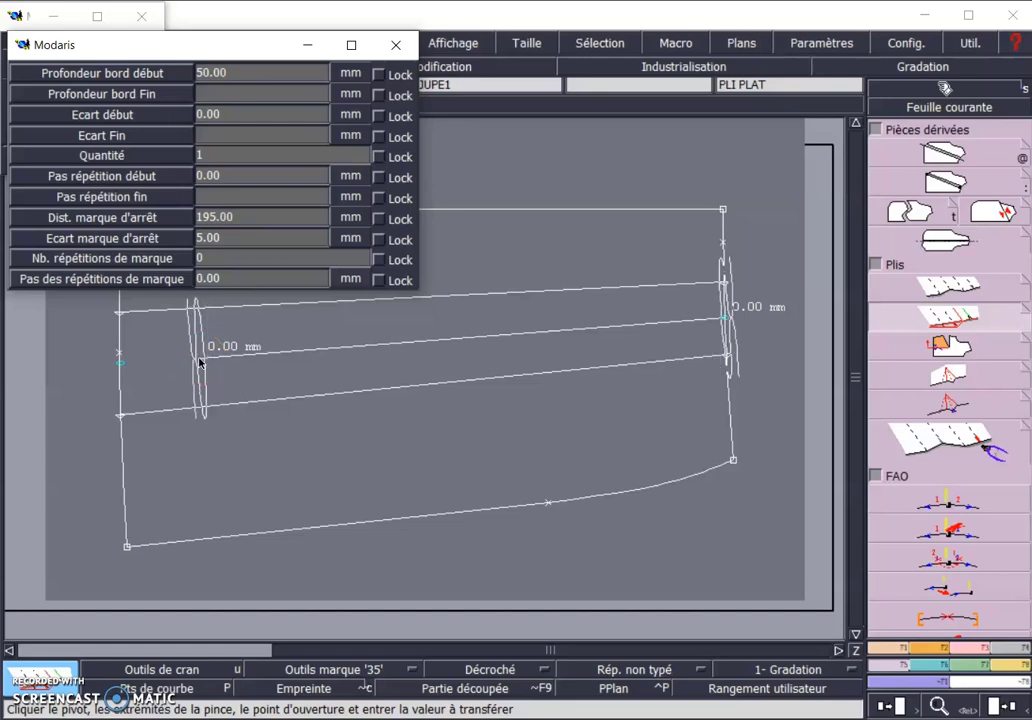
{"action": "left_click_drag", "start_coordinate": [200, 362], "coordinate": [201, 358]}
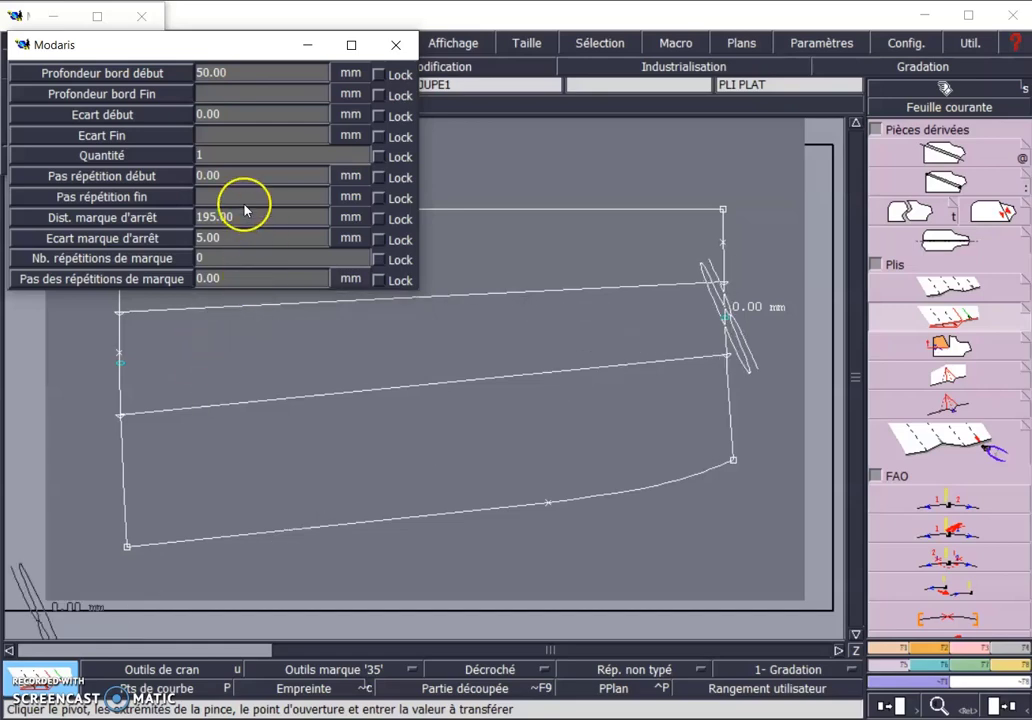
- Set the pleat's edge depth to 30 mm at the start and 42.5 mm at the end
{"action": "left_click", "coordinate": [245, 78]}
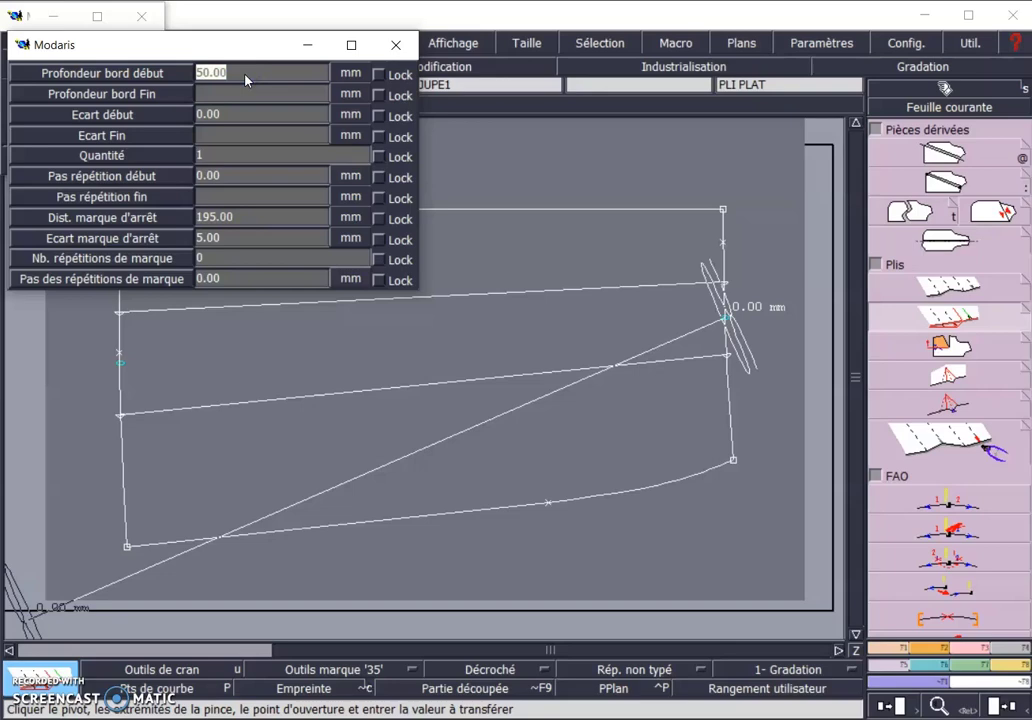
{"action": "type", "text": "3"}
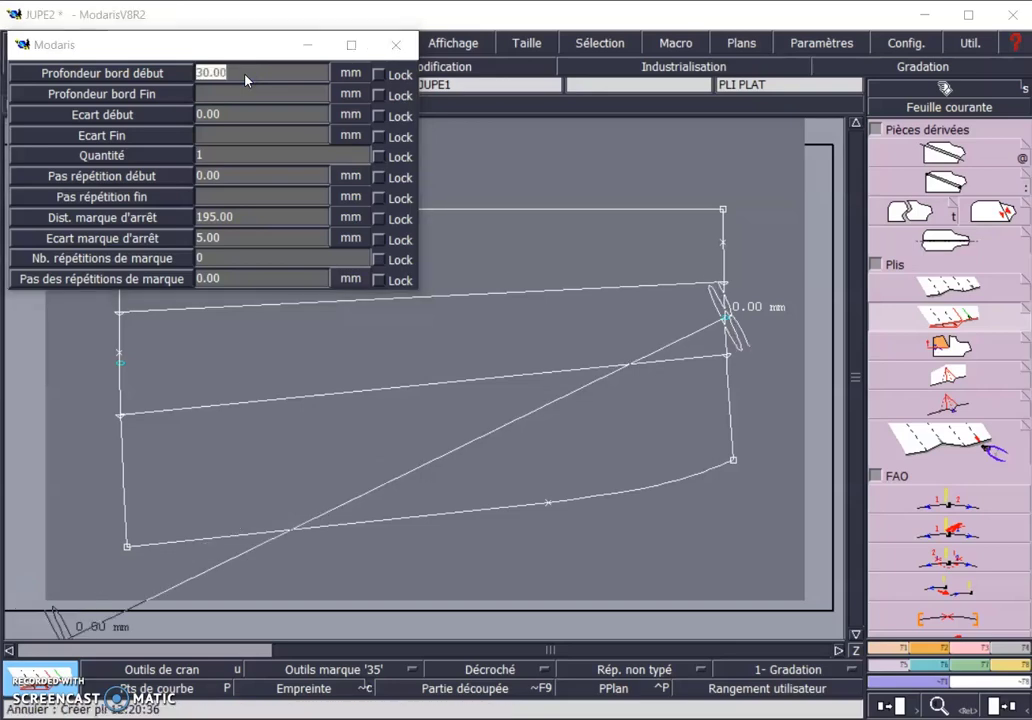
{"action": "key", "text": "Tab"}
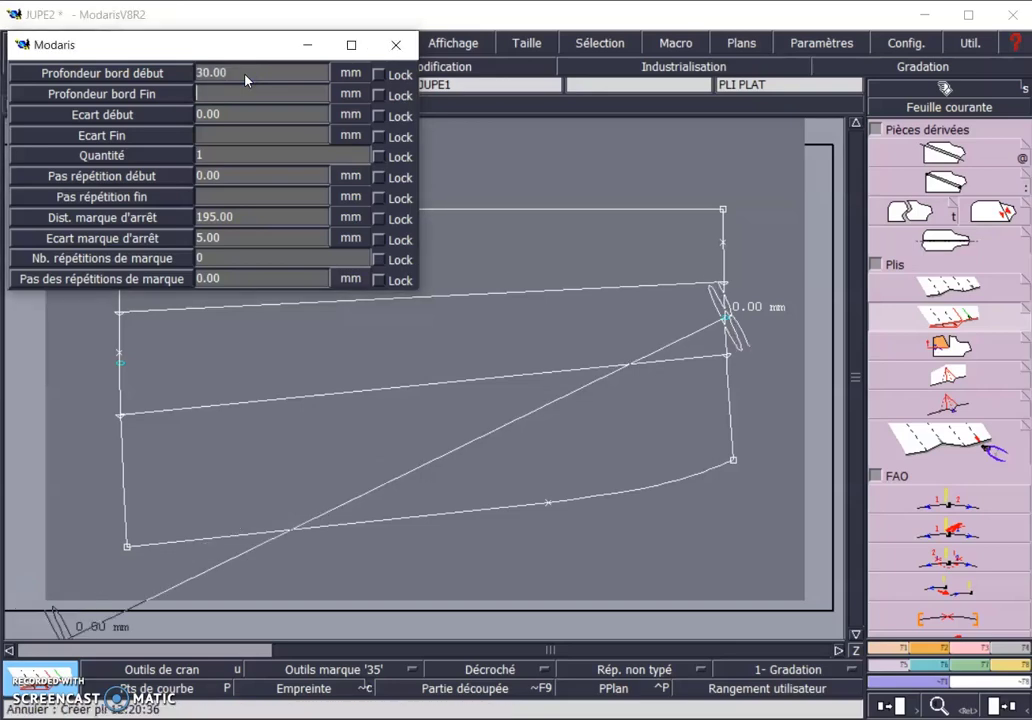
{"action": "type", "text": "42.5"}
{"action": "key", "text": "Tab"}
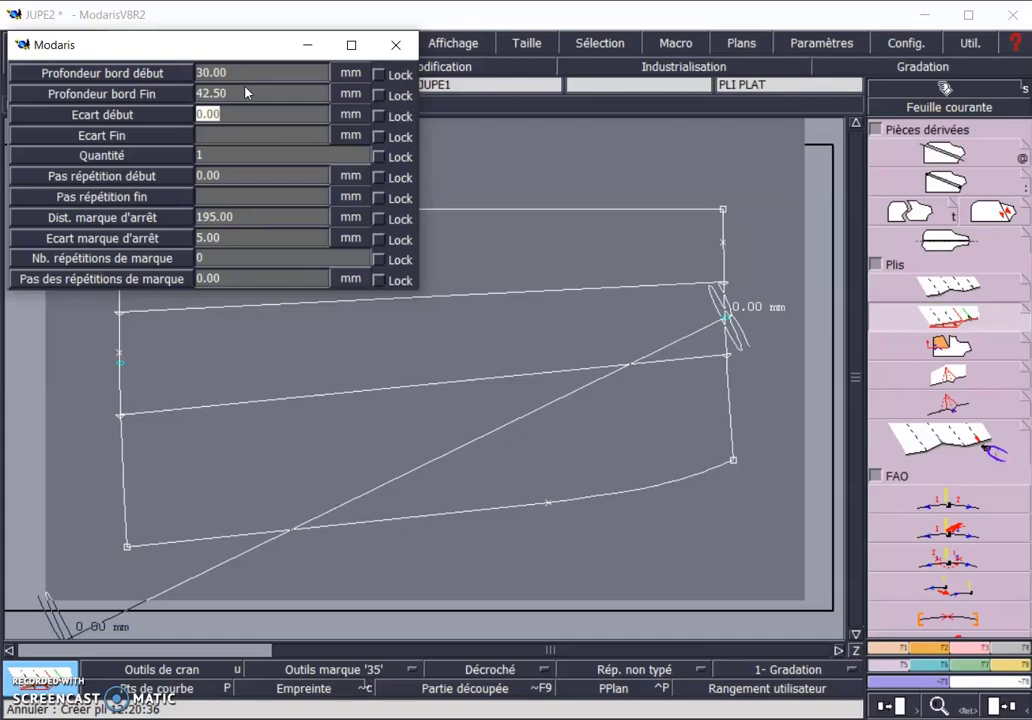
- Clear the pleat's stop-mark distance and stop-mark gap, and end the pleat line on the left division point
{"action": "key", "text": "Tab"}
{"action": "key", "text": "Tab"}
{"action": "key", "text": "Tab"}
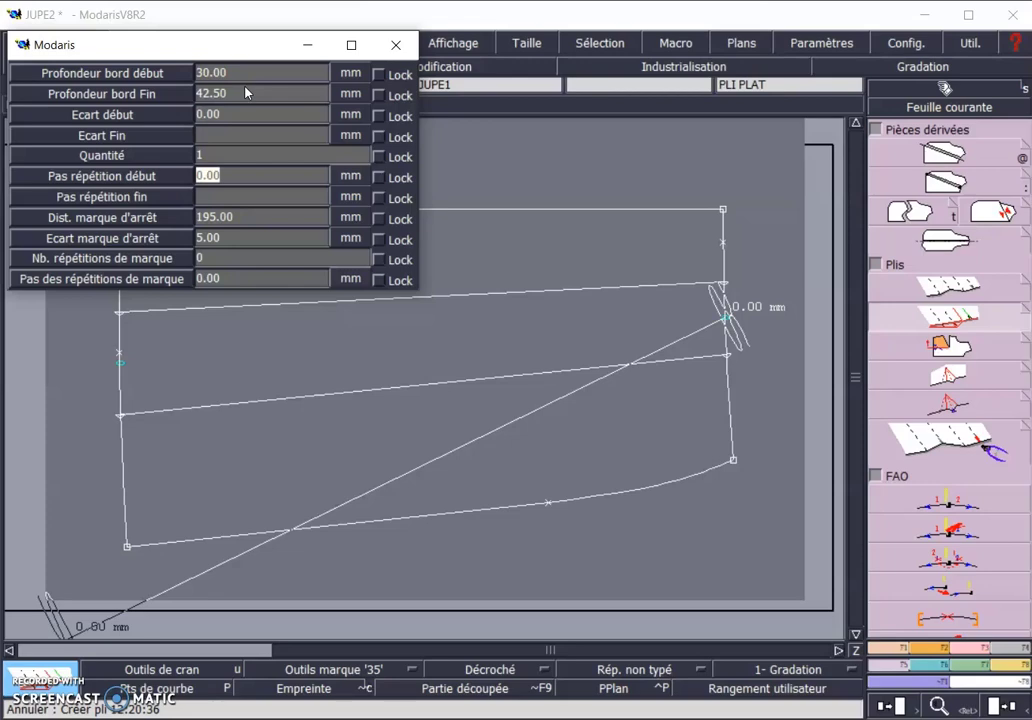
{"action": "key", "text": "Tab"}
{"action": "key", "text": "Tab"}
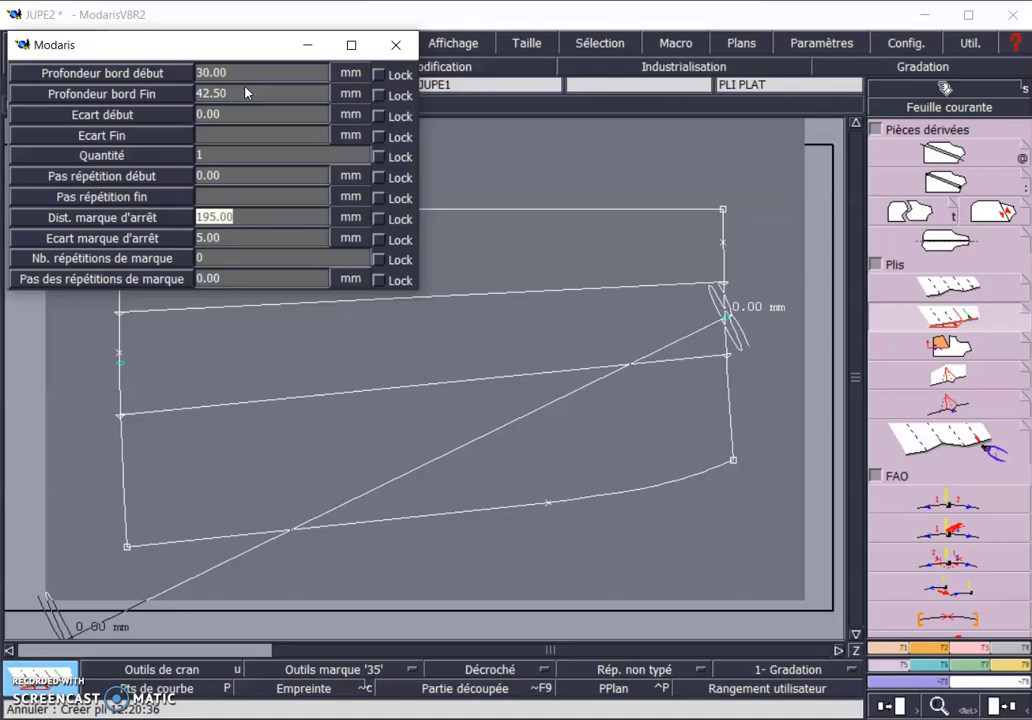
{"action": "key", "text": "BackSpace"}
{"action": "key", "text": "Tab"}
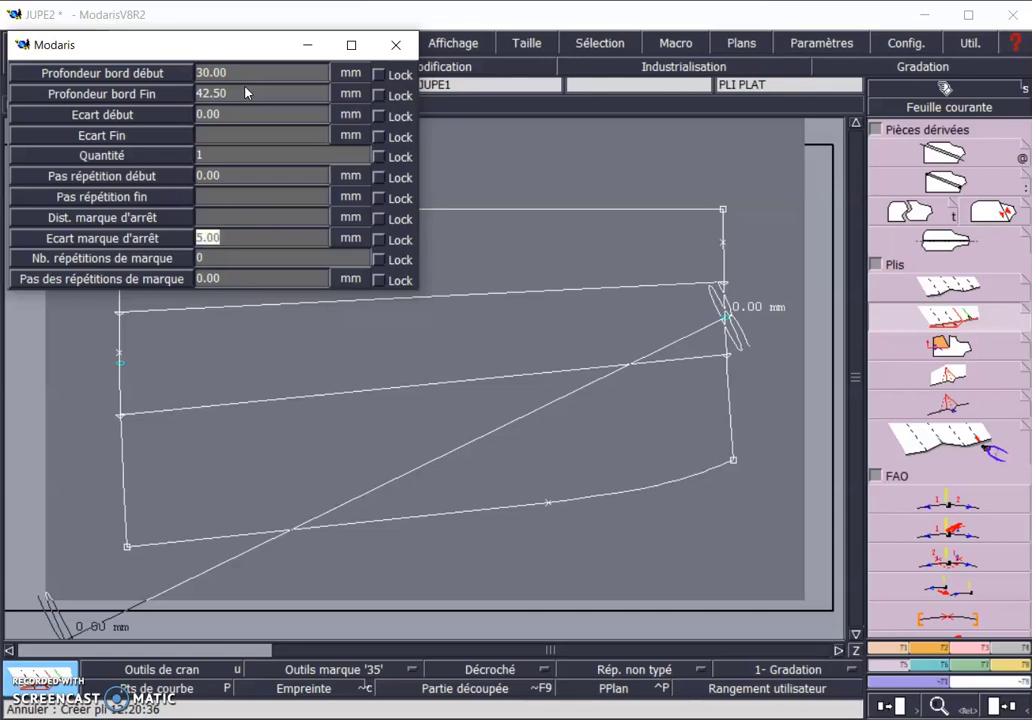
{"action": "key", "text": "BackSpace"}
{"action": "key", "text": "Tab"}
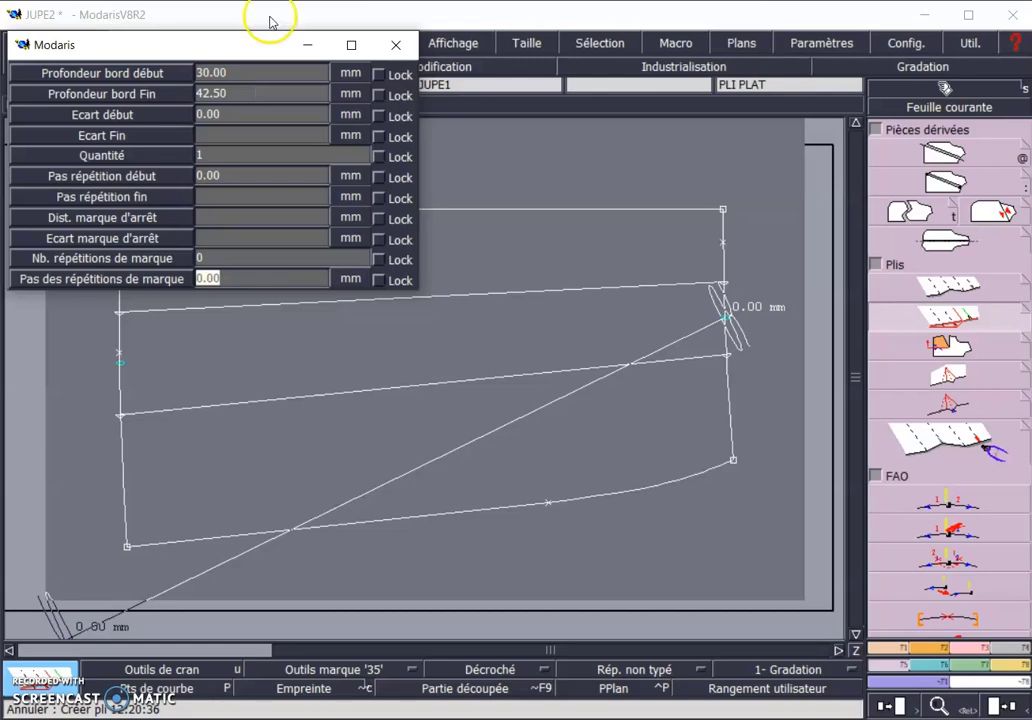
{"action": "left_click", "coordinate": [121, 366]}
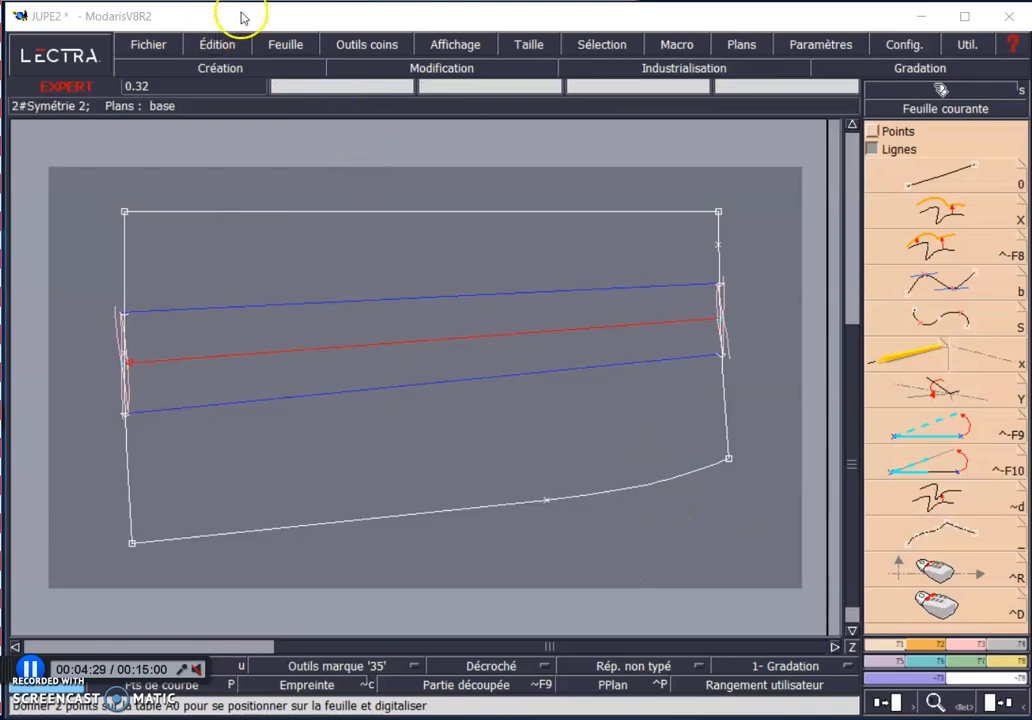
- Add the fold text "BORD PLI" to the upper pleat edge line with Texte sur repli
{"action": "left_click", "coordinate": [213, 46]}
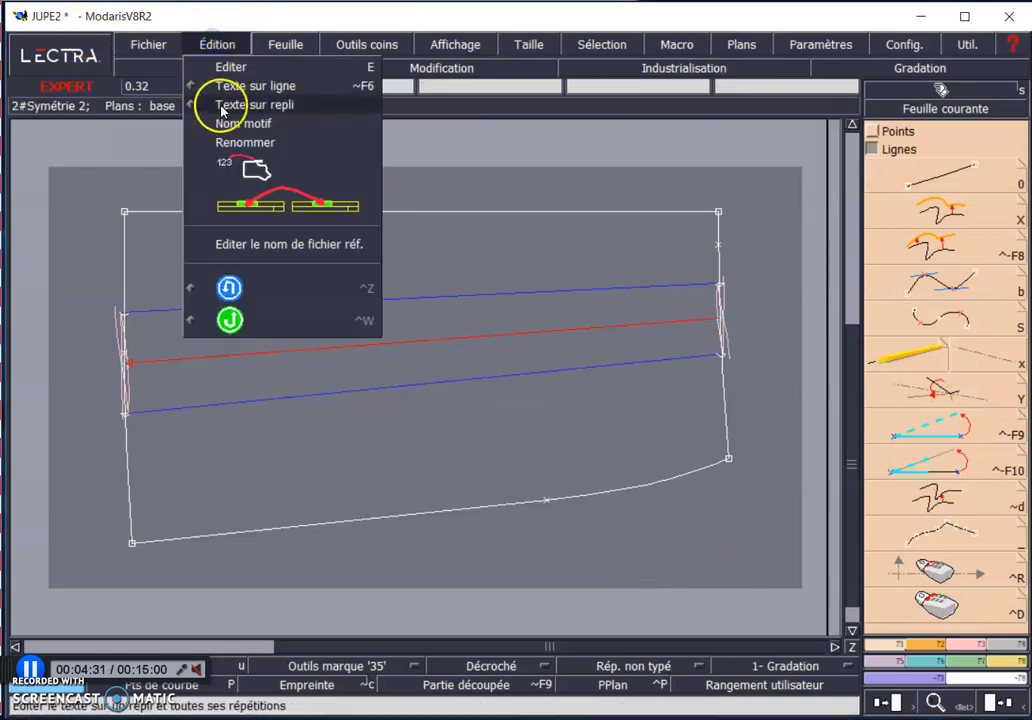
{"action": "left_click", "coordinate": [247, 109]}
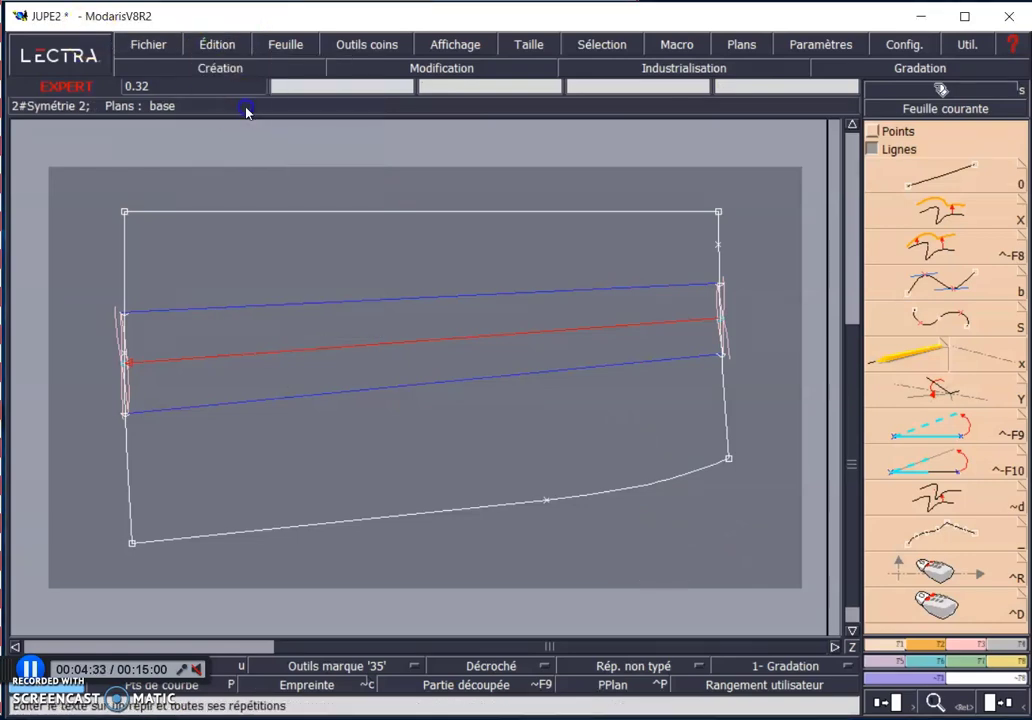
{"action": "left_click", "coordinate": [441, 299]}
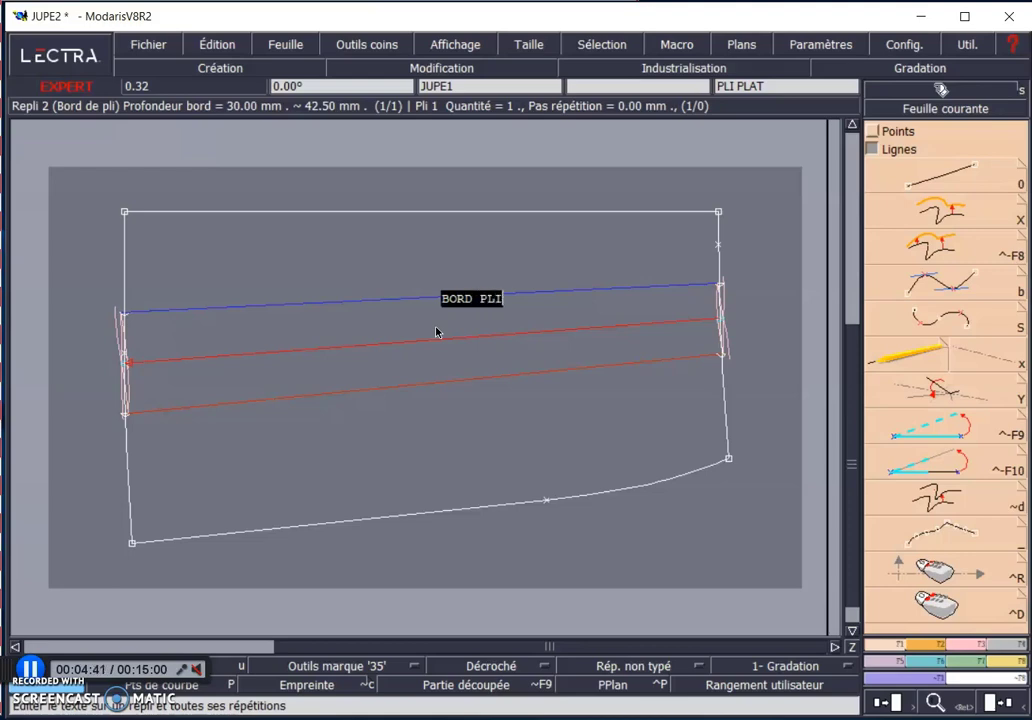
- Label the middle pleat line "MILIEU PLI" and the lower pleat edge line "BORD PLI"
{"action": "left_click", "coordinate": [436, 335]}
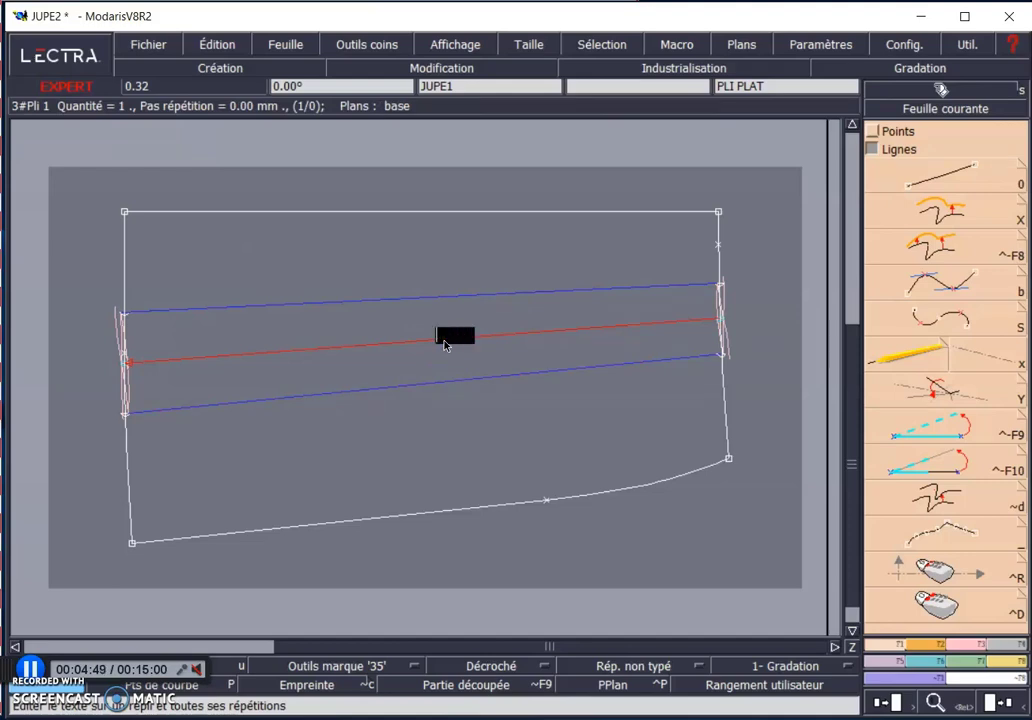
{"action": "type", "text": "MILIEU PLI"}
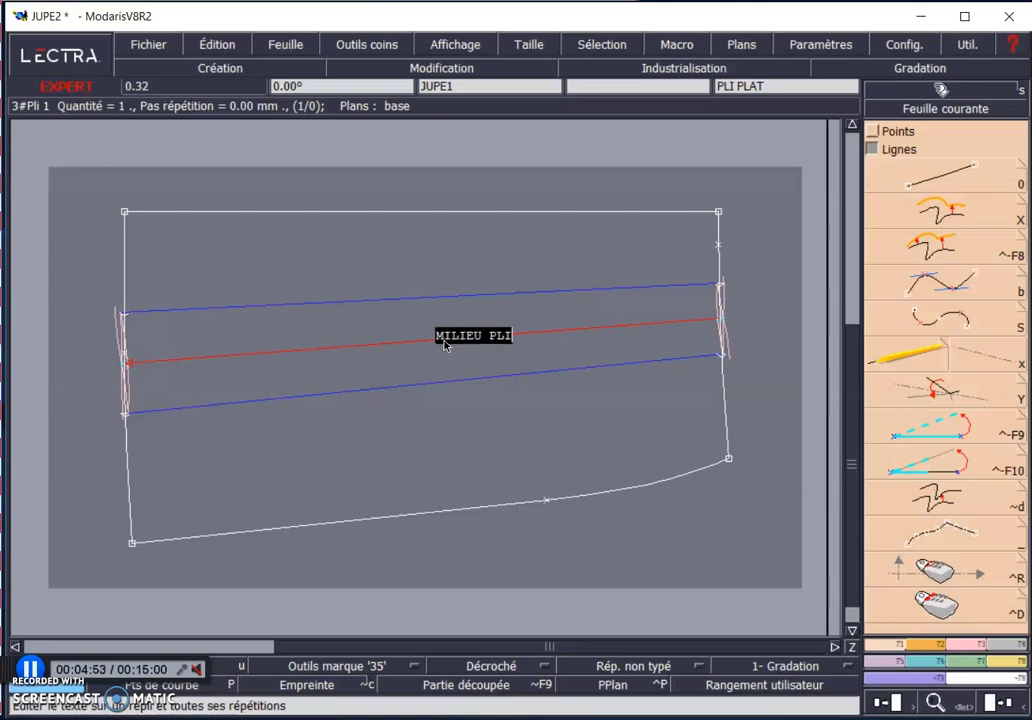
{"action": "left_click", "coordinate": [441, 381]}
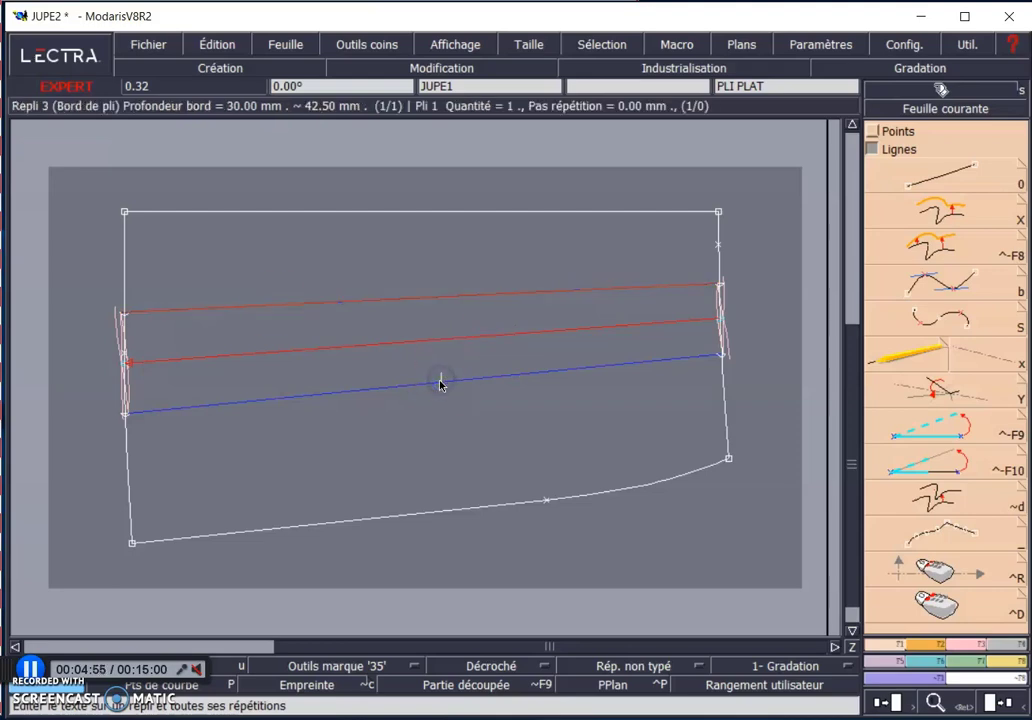
{"action": "type", "text": "BORD PLI"}
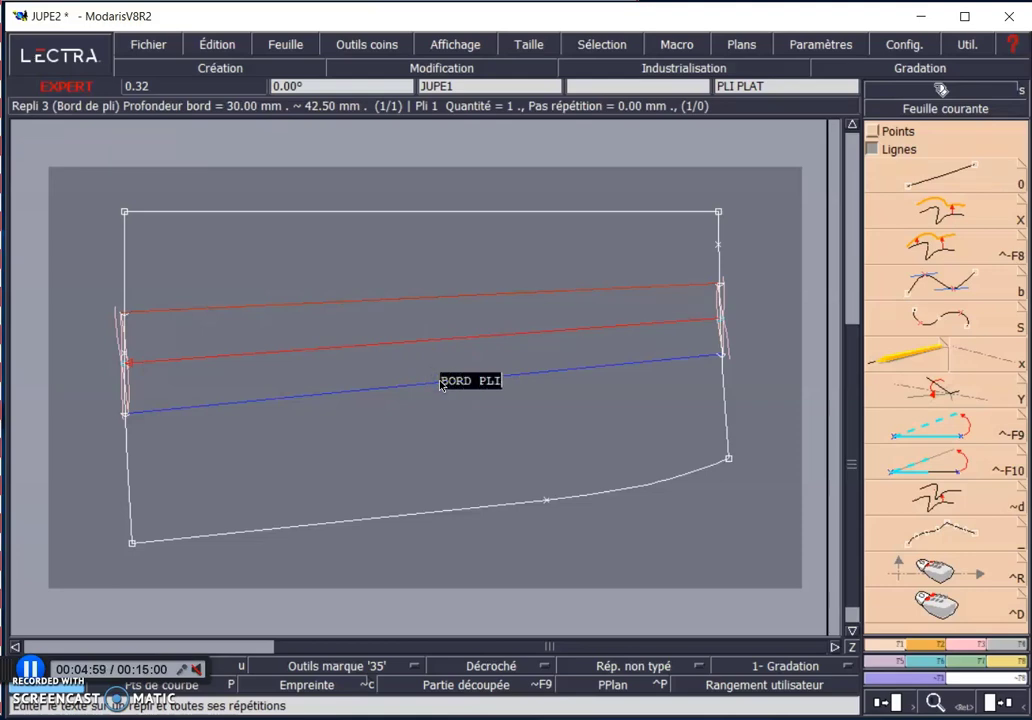
- Validate the lower pleat edge label and draw a symmetry axis along the straight upper edge of JUPE1
{"action": "left_click", "coordinate": [431, 433]}
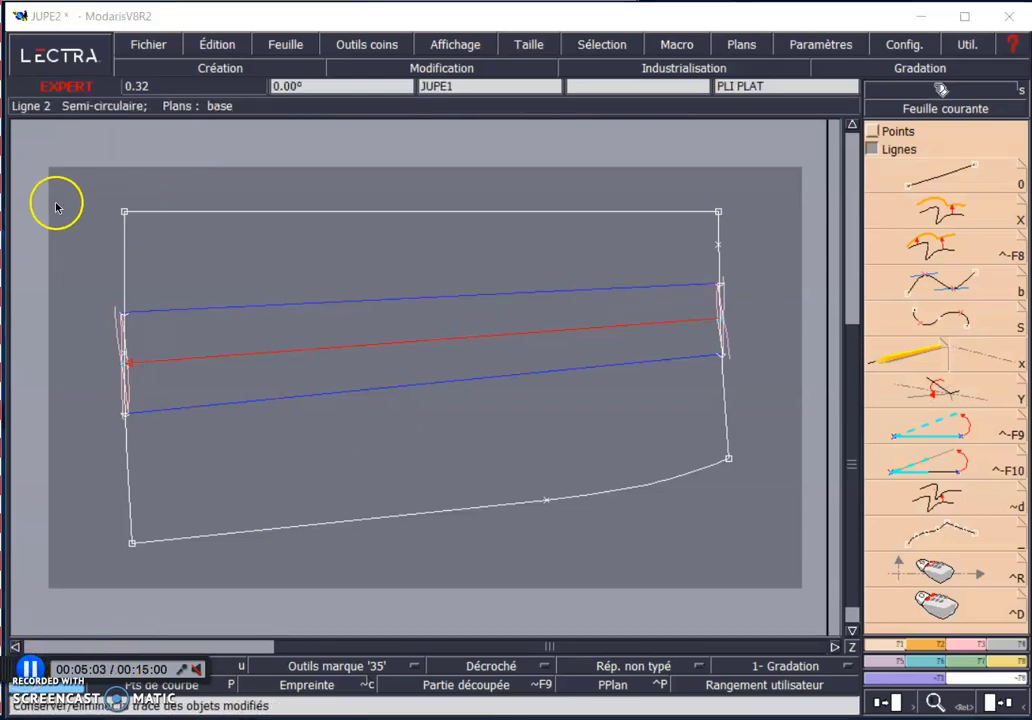
{"action": "left_click", "coordinate": [479, 44]}
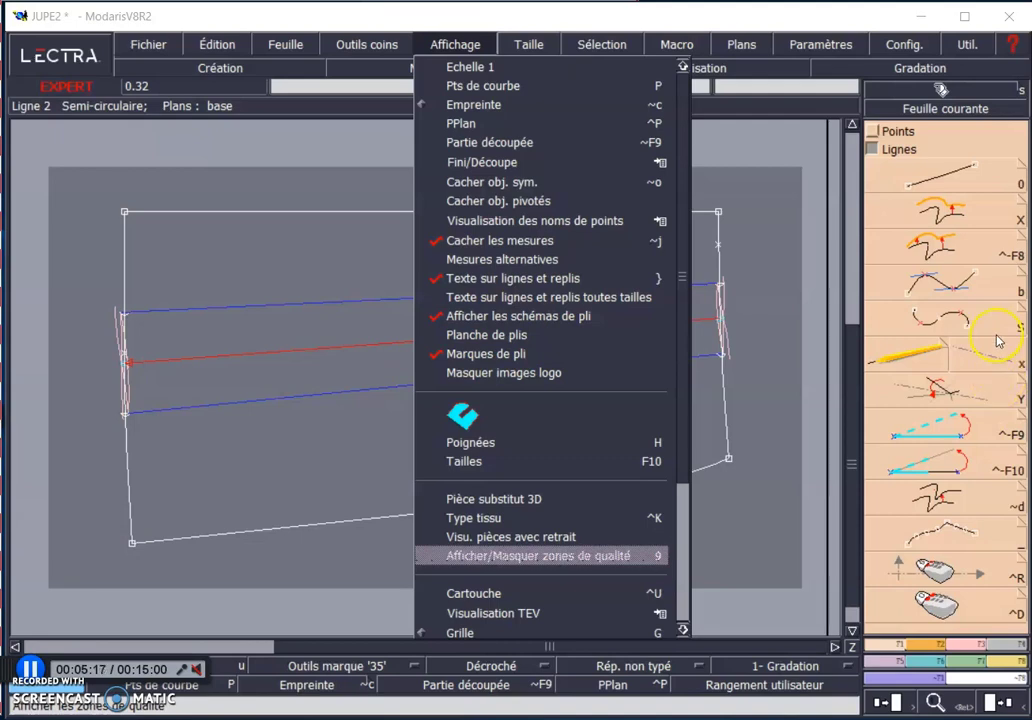
{"action": "left_click", "coordinate": [1012, 368]}
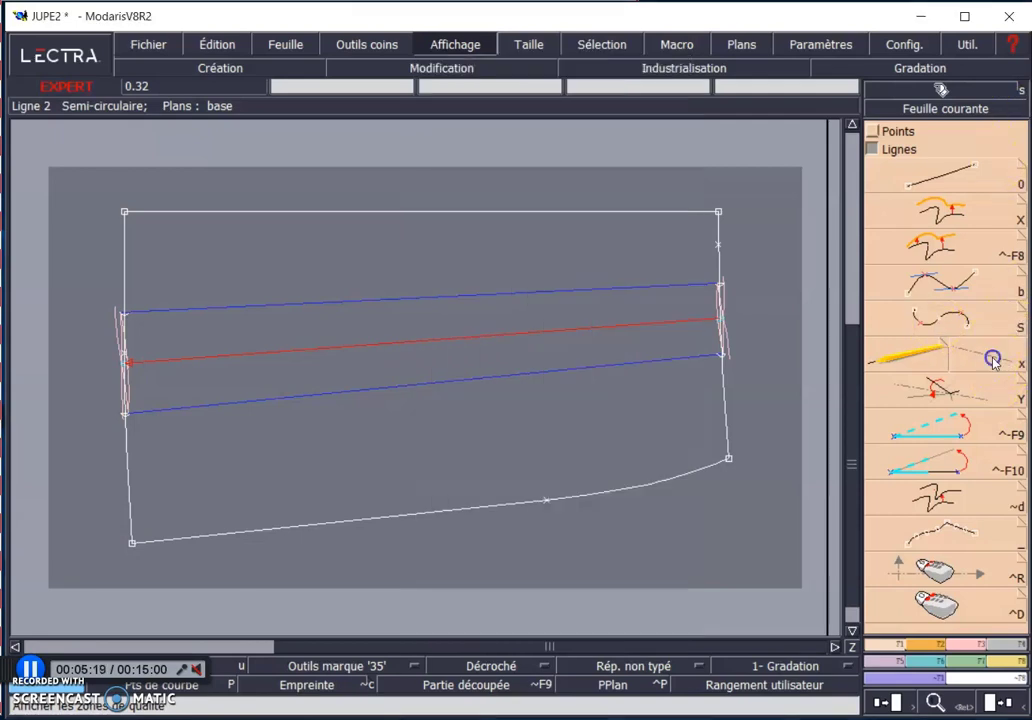
{"action": "left_click", "coordinate": [343, 211]}
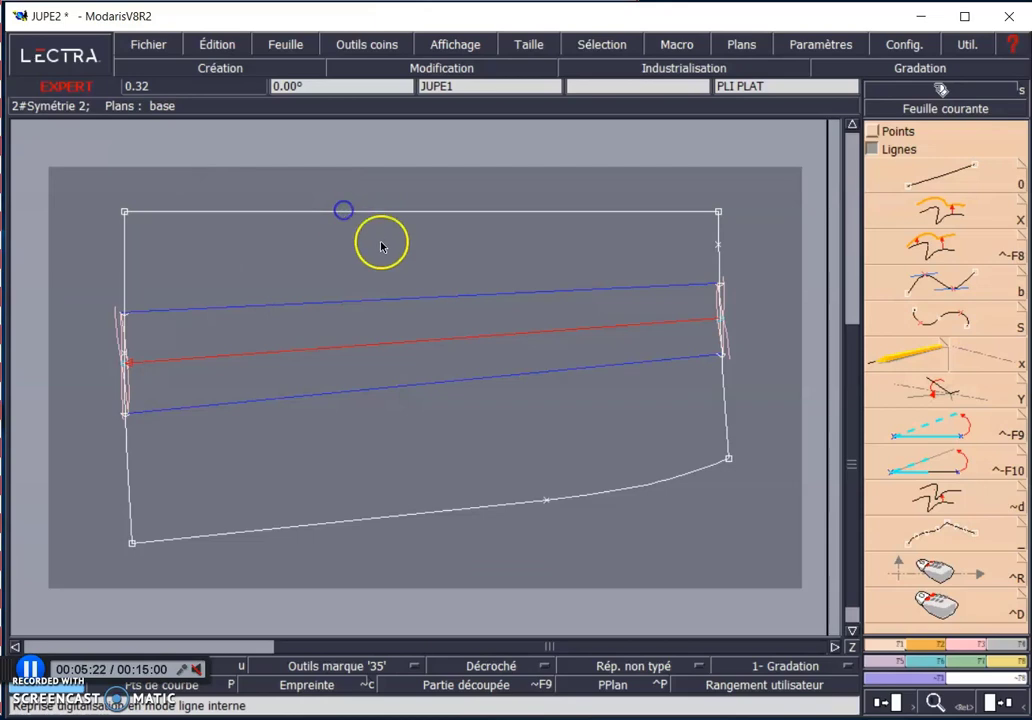
{"action": "left_click", "coordinate": [600, 212]}
{"action": "left_click", "coordinate": [982, 358]}
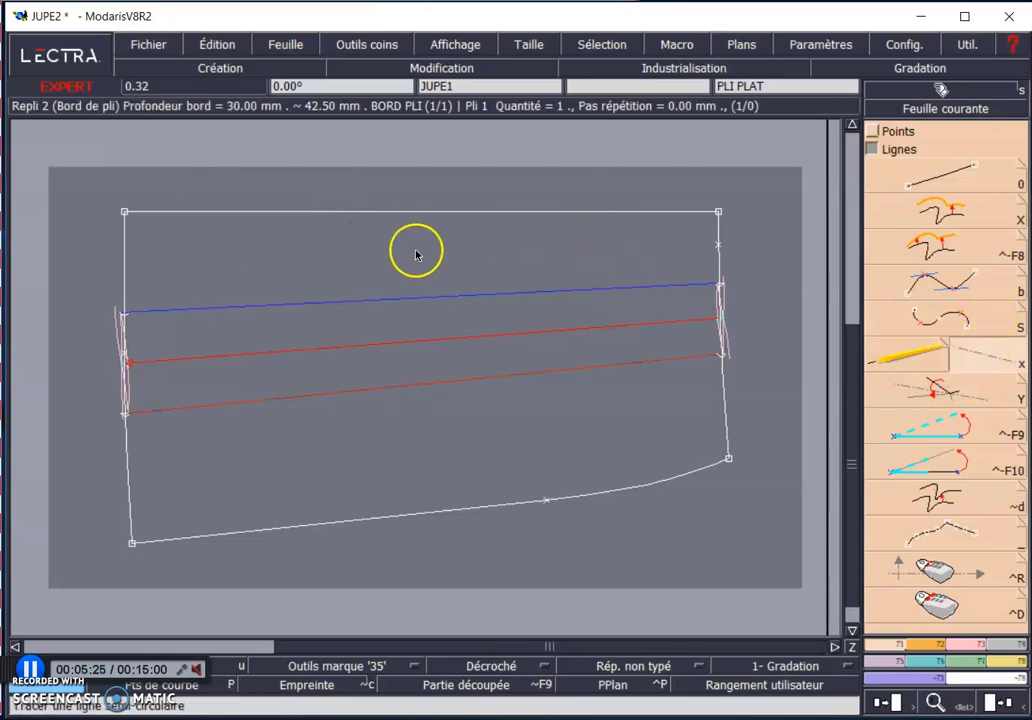
{"action": "left_click", "coordinate": [348, 210]}
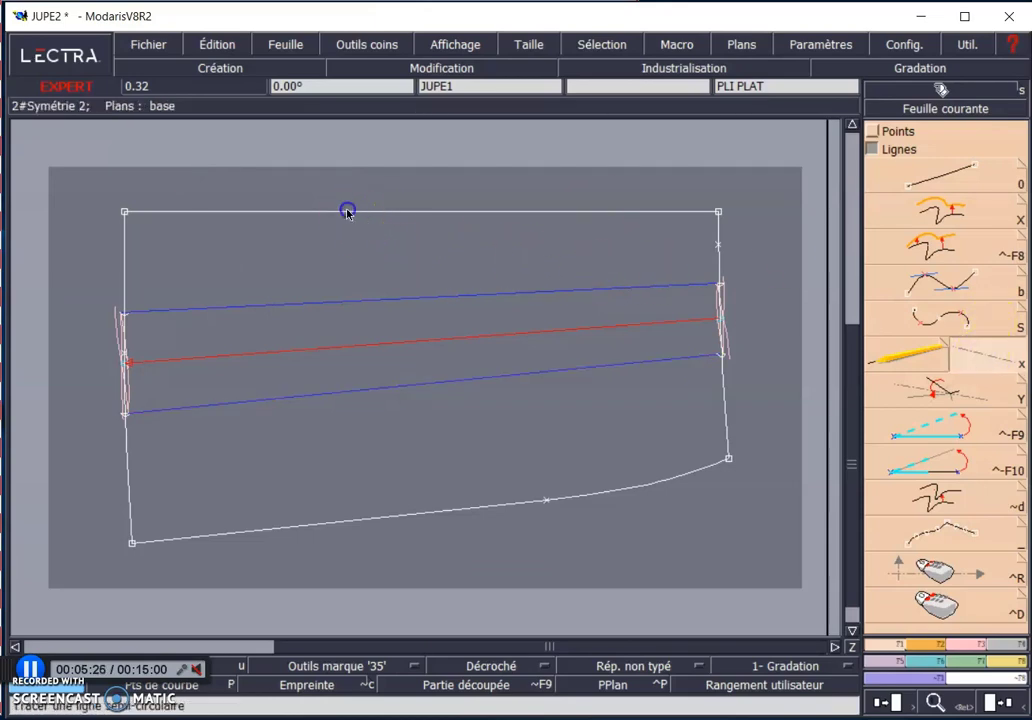
{"action": "left_click", "coordinate": [652, 211]}
{"action": "right_click", "coordinate": [574, 348]}
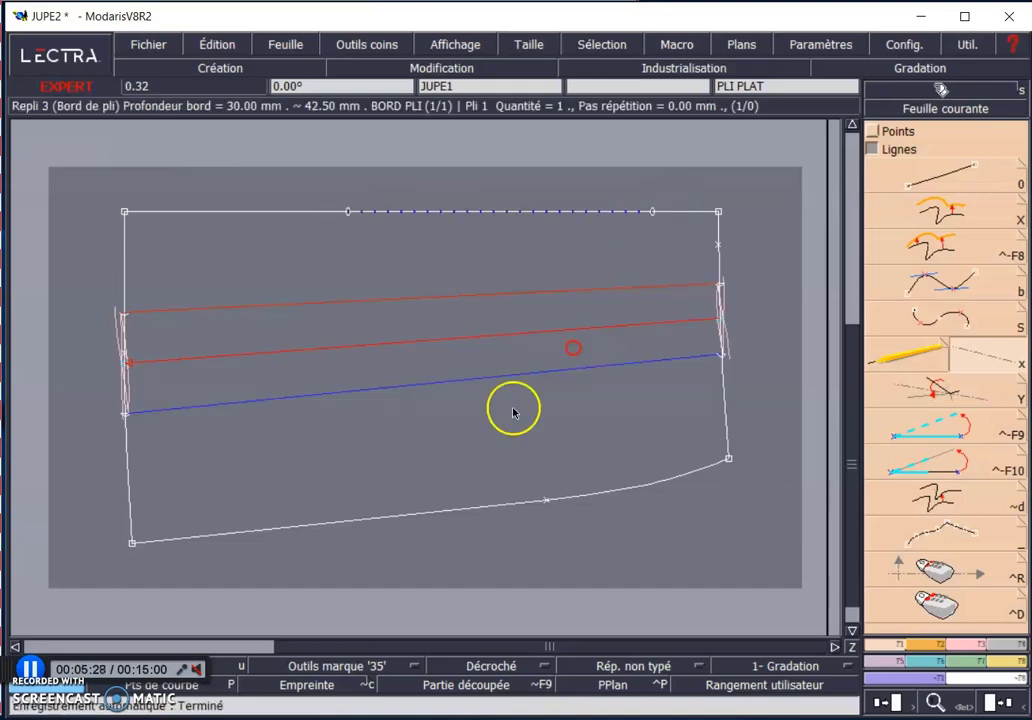
- Mirror the two side edges, the curved lower contour and the three pleat lines about the symmetry axis, and show the whole sheet
{"action": "left_click", "coordinate": [726, 414]}
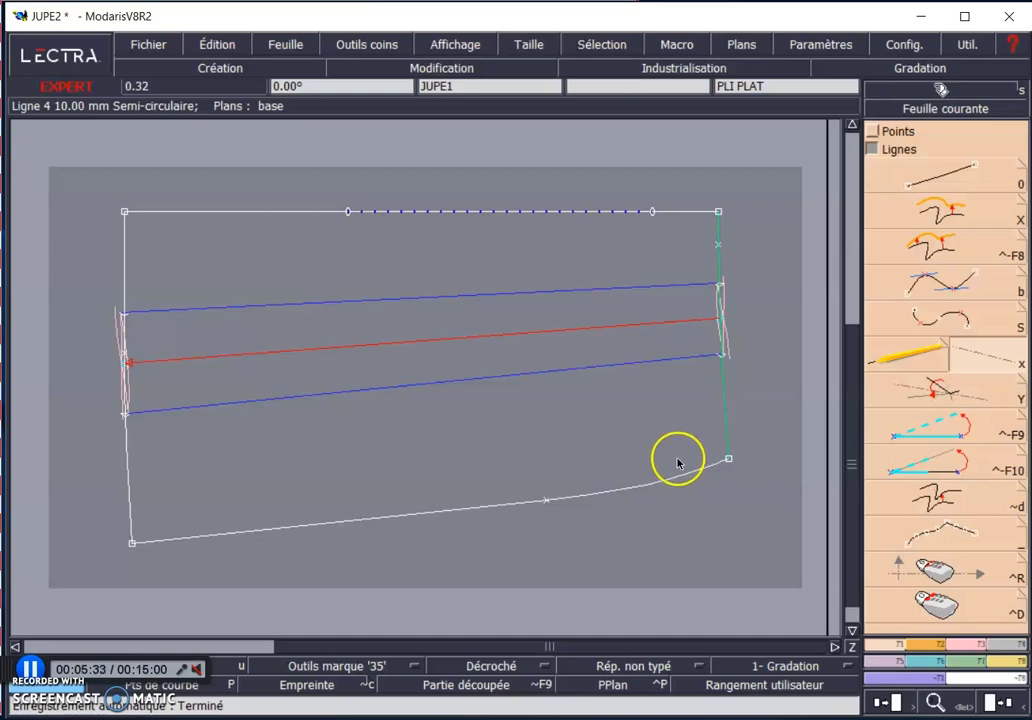
{"action": "left_click", "coordinate": [610, 494]}
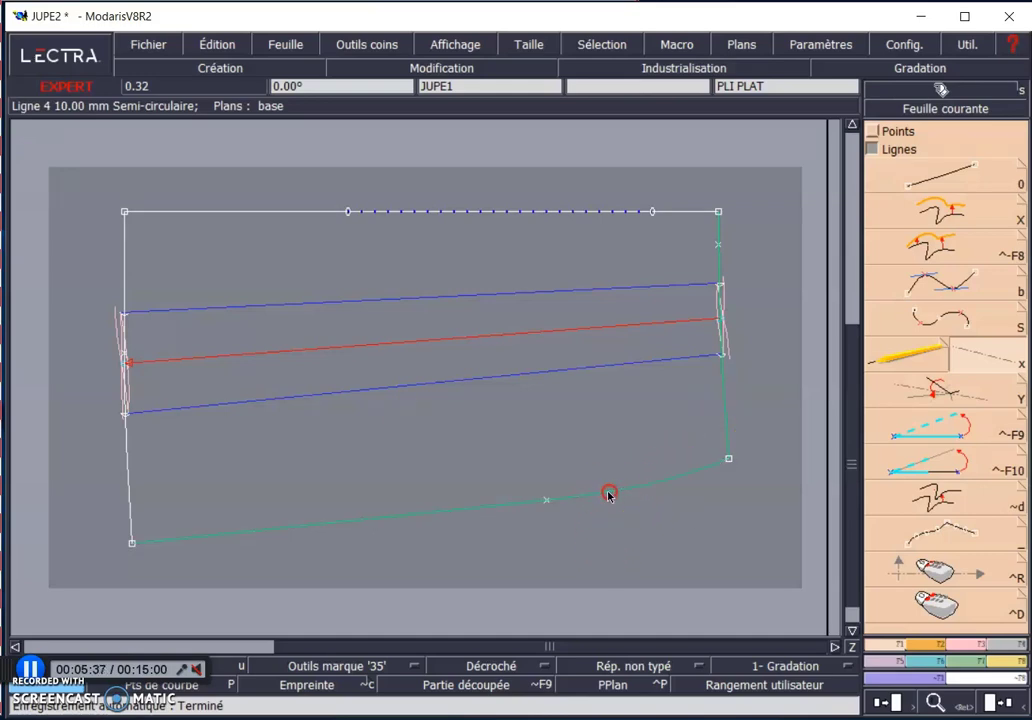
{"action": "left_click", "coordinate": [127, 475]}
{"action": "left_click", "coordinate": [249, 401]}
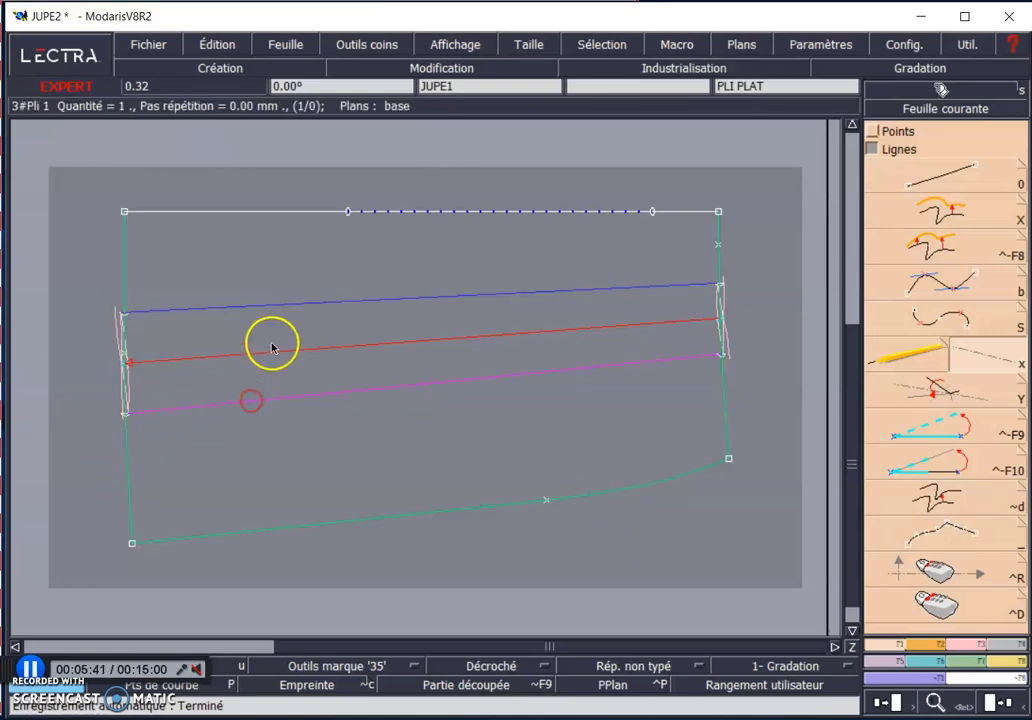
{"action": "left_click", "coordinate": [269, 309]}
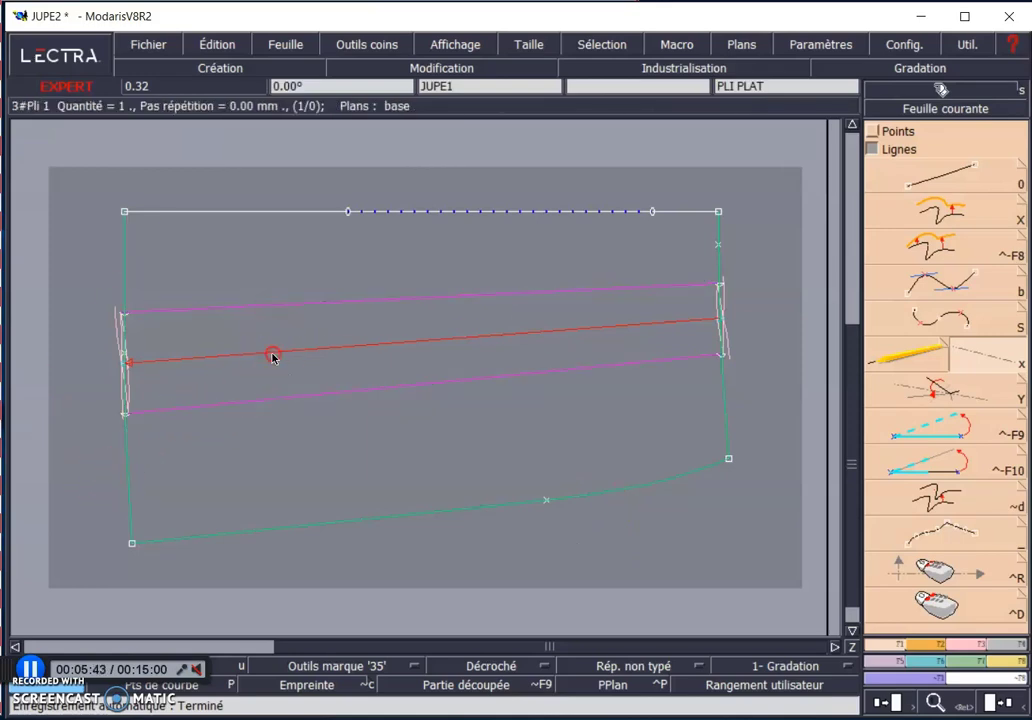
{"action": "left_click", "coordinate": [272, 357]}
{"action": "left_click", "coordinate": [980, 398]}
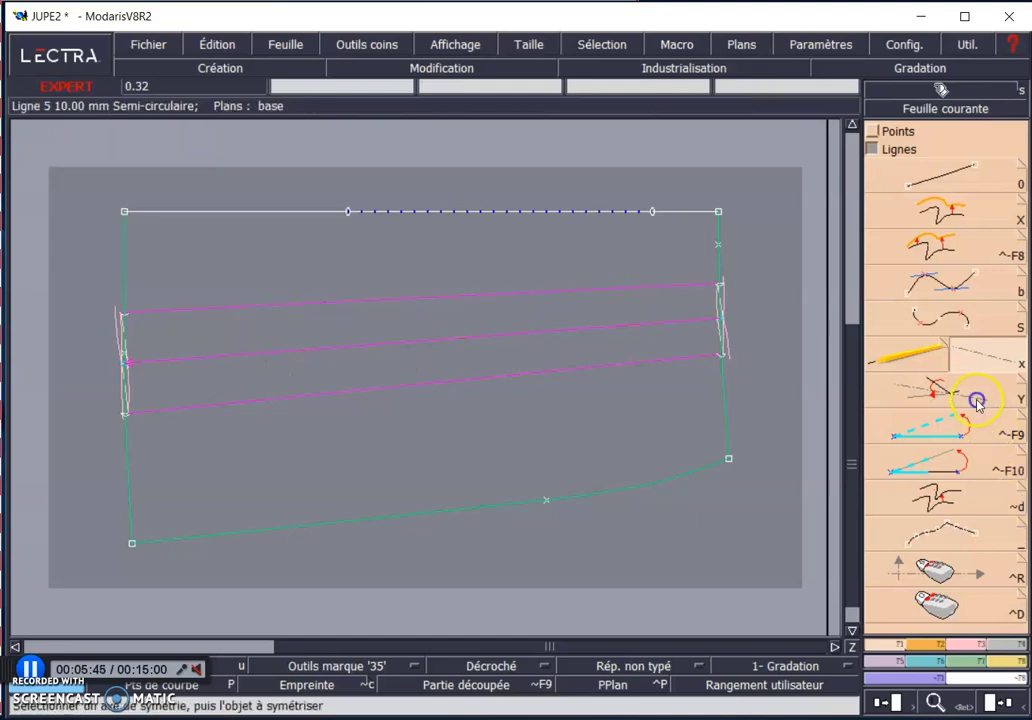
{"action": "left_click", "coordinate": [1020, 377]}
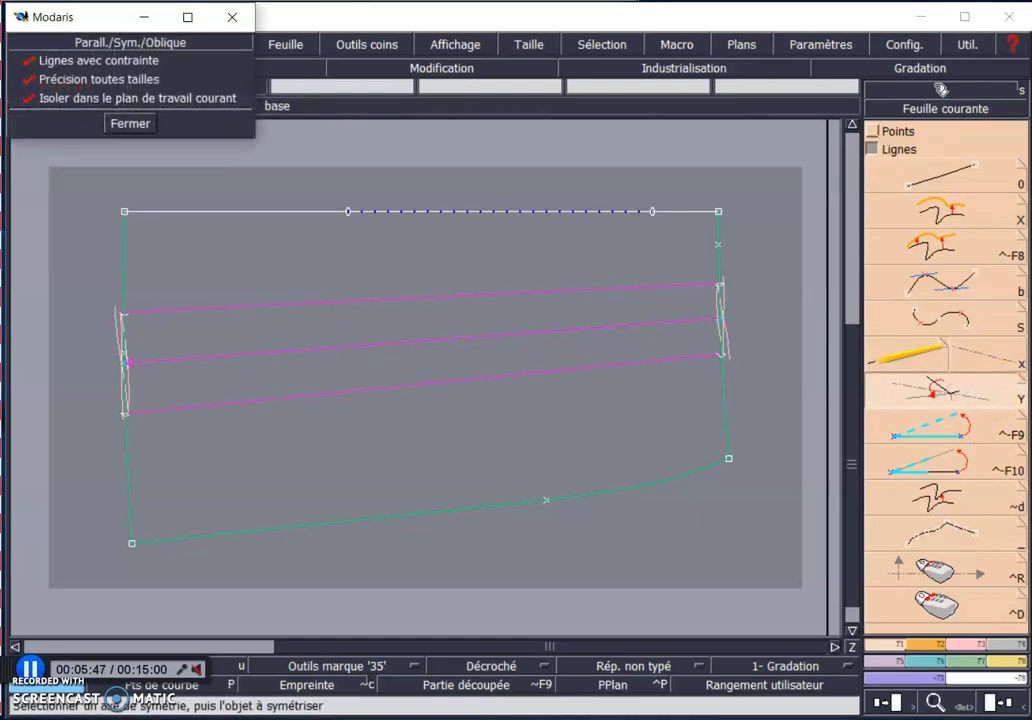
{"action": "left_click", "coordinate": [143, 126]}
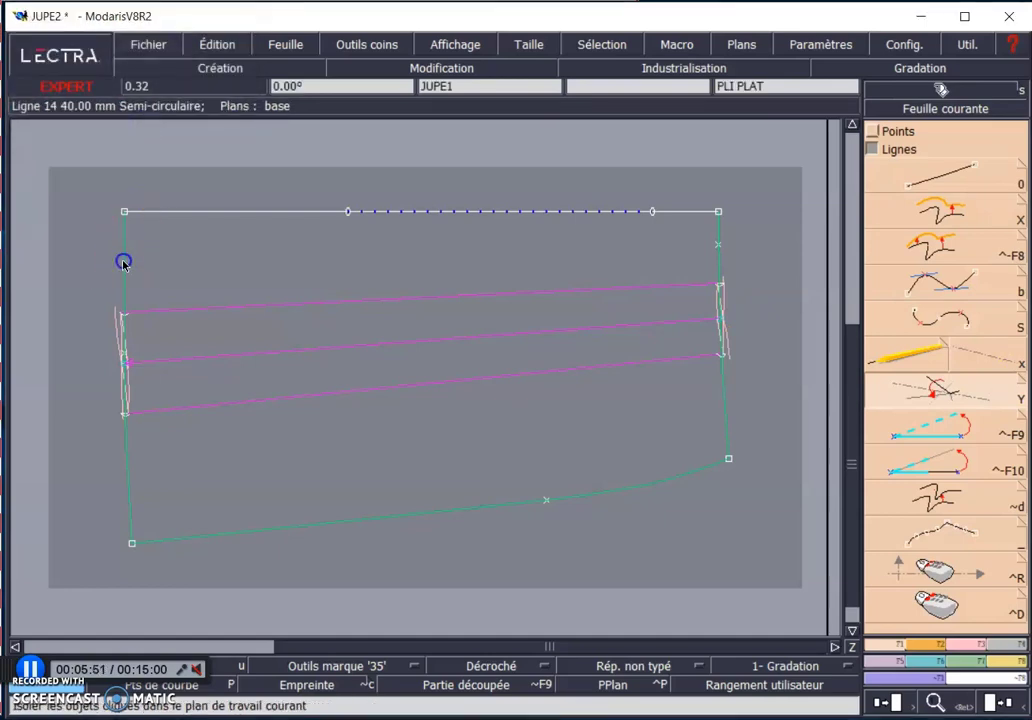
{"action": "left_click", "coordinate": [123, 262]}
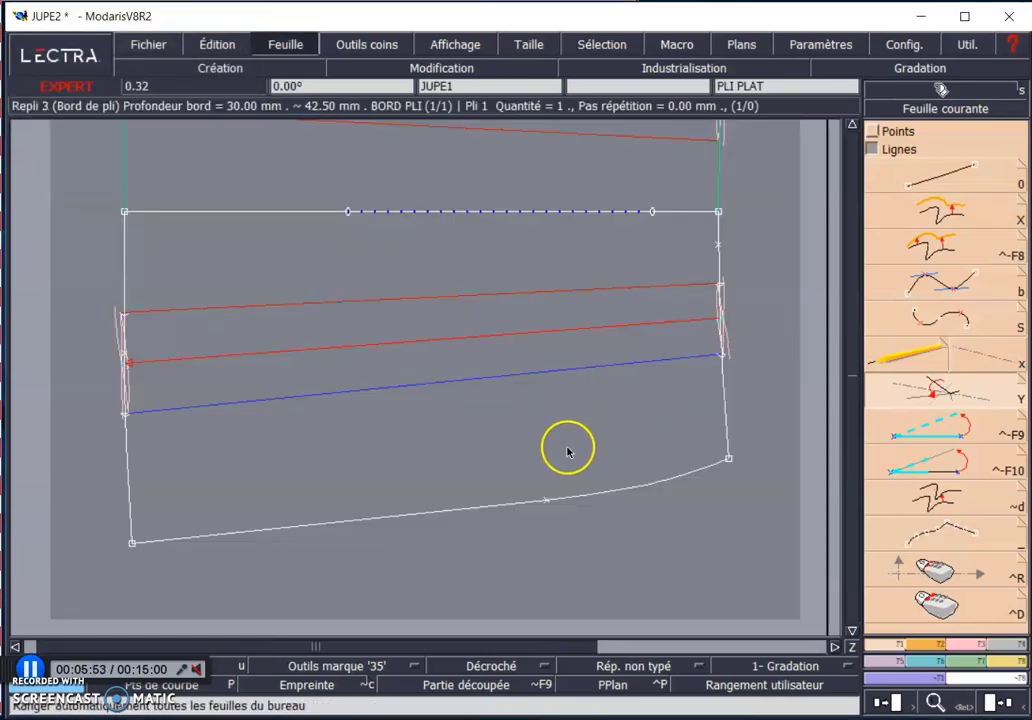
{"action": "key", "text": "j"}
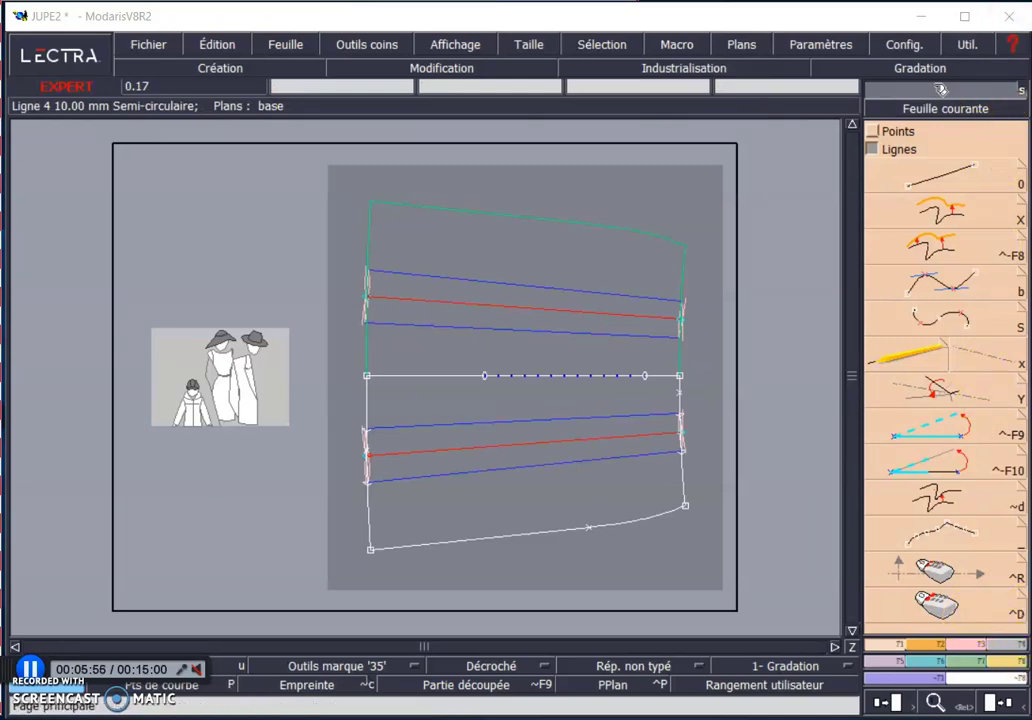
- Extract the full mirrored skirt as a new piece, including the three fold lines of both pleats
{"action": "left_click", "coordinate": [1006, 647]}
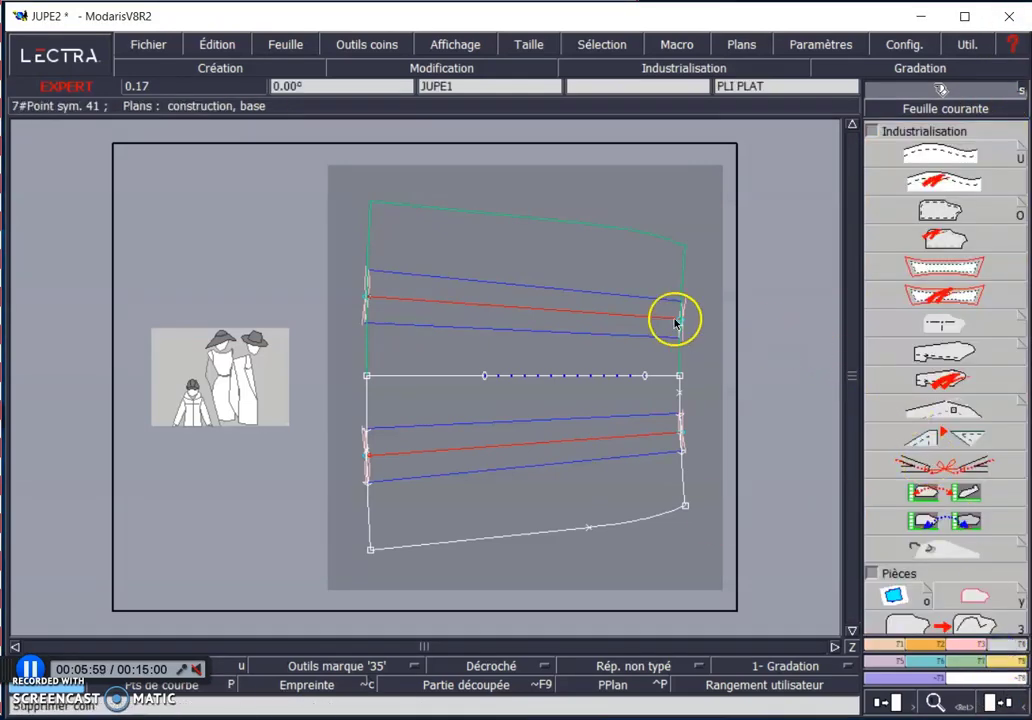
{"action": "left_click", "coordinate": [467, 281]}
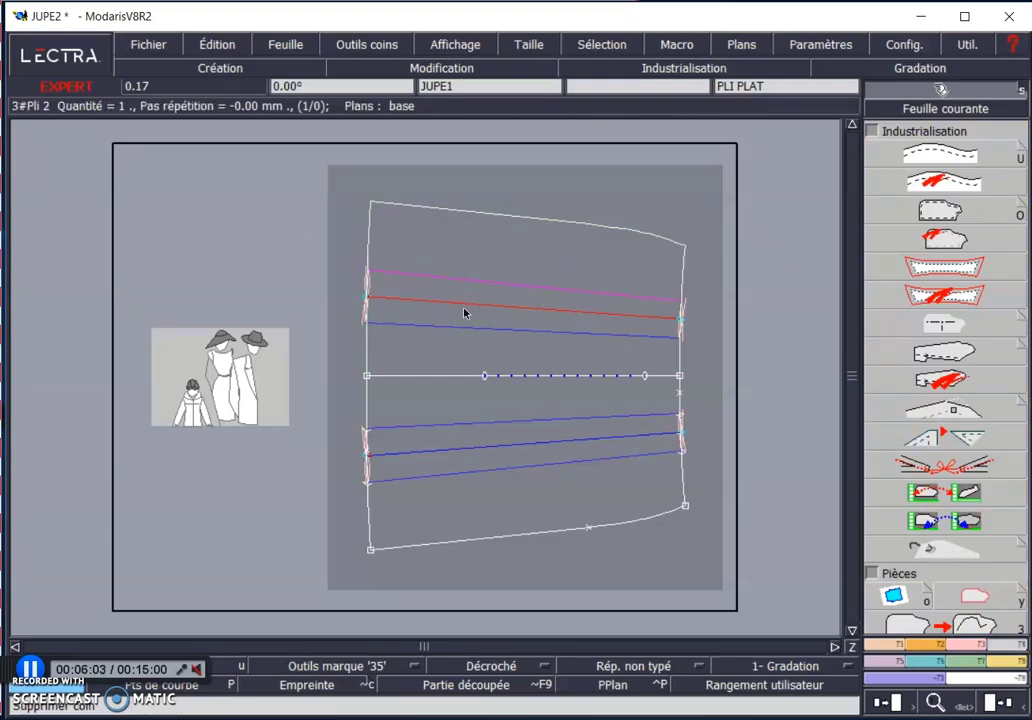
{"action": "left_click", "coordinate": [474, 331]}
{"action": "left_click", "coordinate": [476, 303]}
{"action": "right_click", "coordinate": [302, 242]}
{"action": "right_click", "coordinate": [457, 390]}
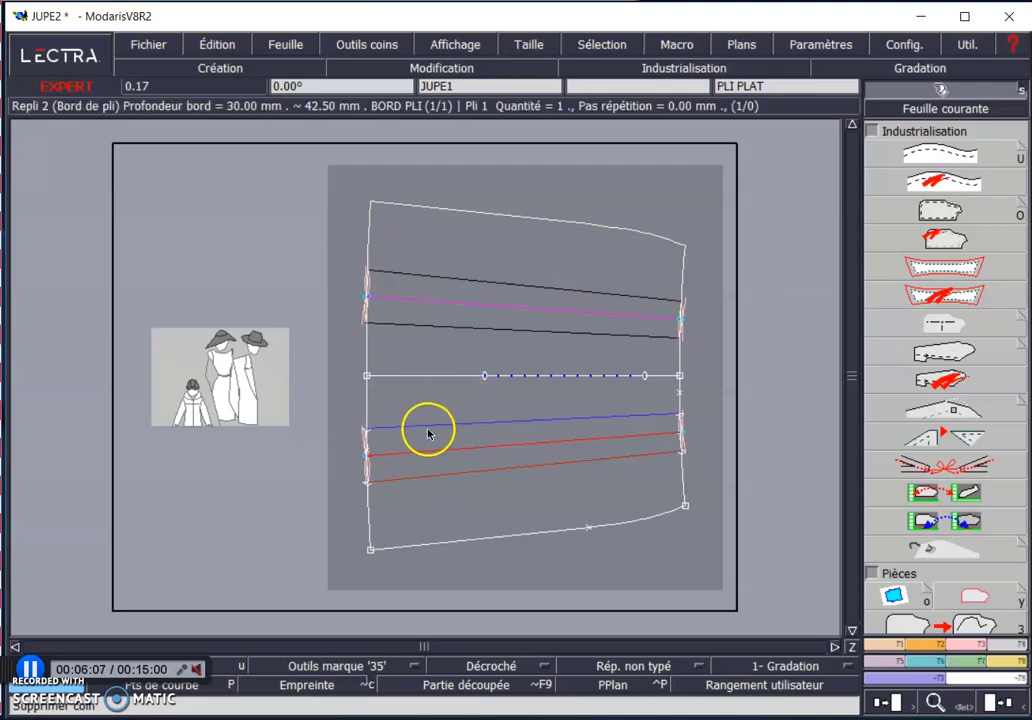
{"action": "left_click", "coordinate": [432, 426]}
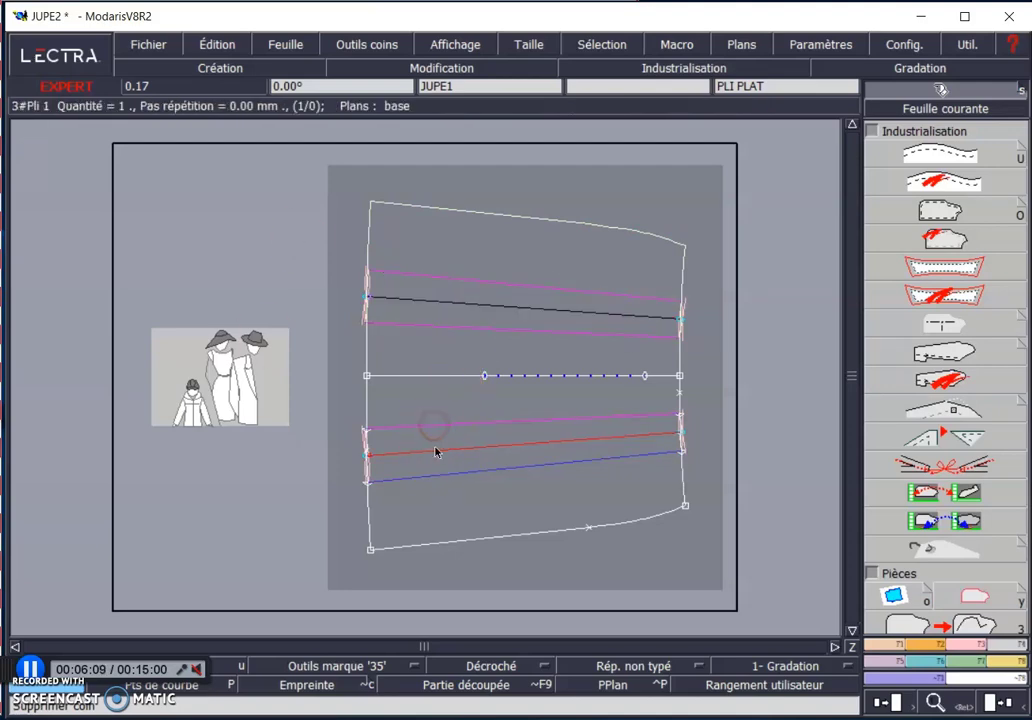
{"action": "left_click", "coordinate": [435, 449]}
{"action": "left_click", "coordinate": [441, 477]}
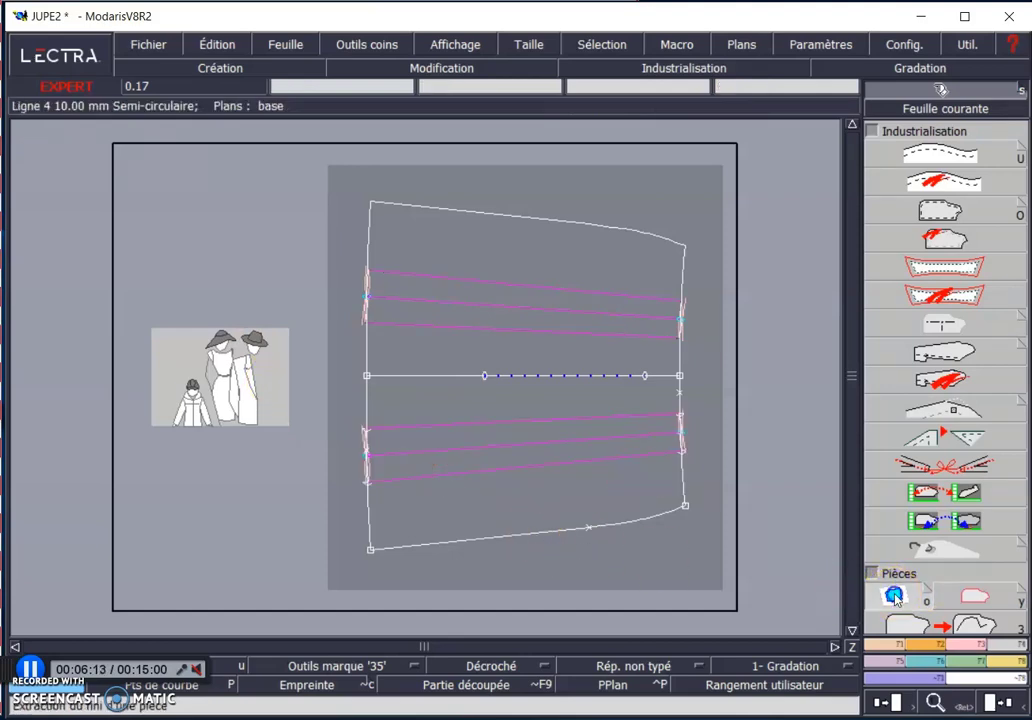
{"action": "left_click", "coordinate": [926, 596]}
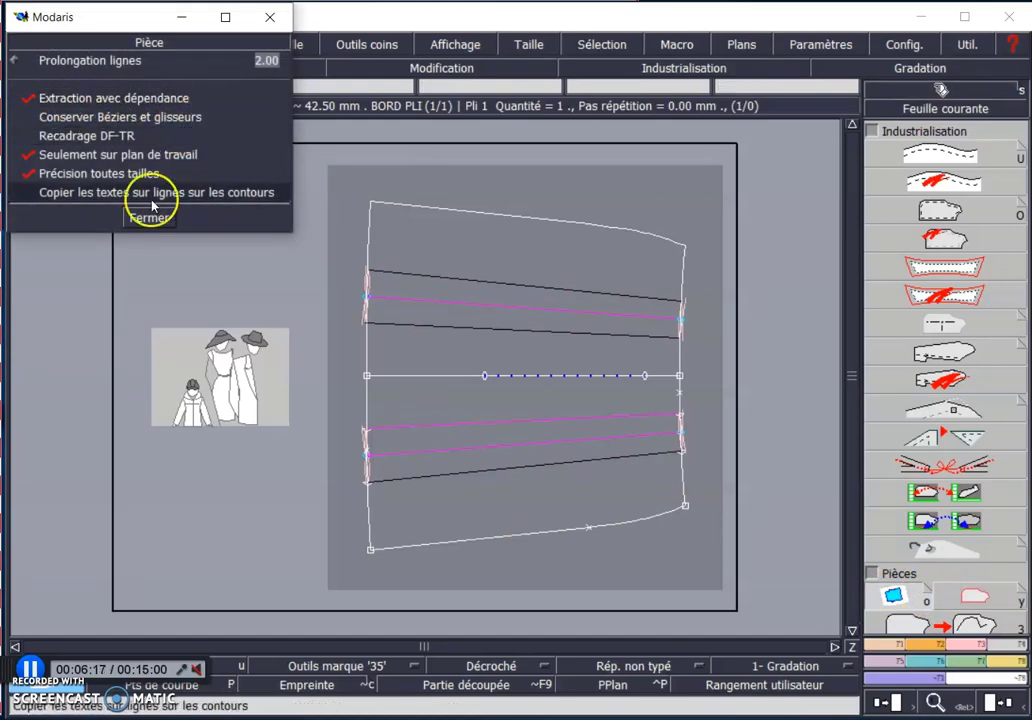
{"action": "left_click", "coordinate": [600, 264]}
{"action": "left_click", "coordinate": [572, 500]}
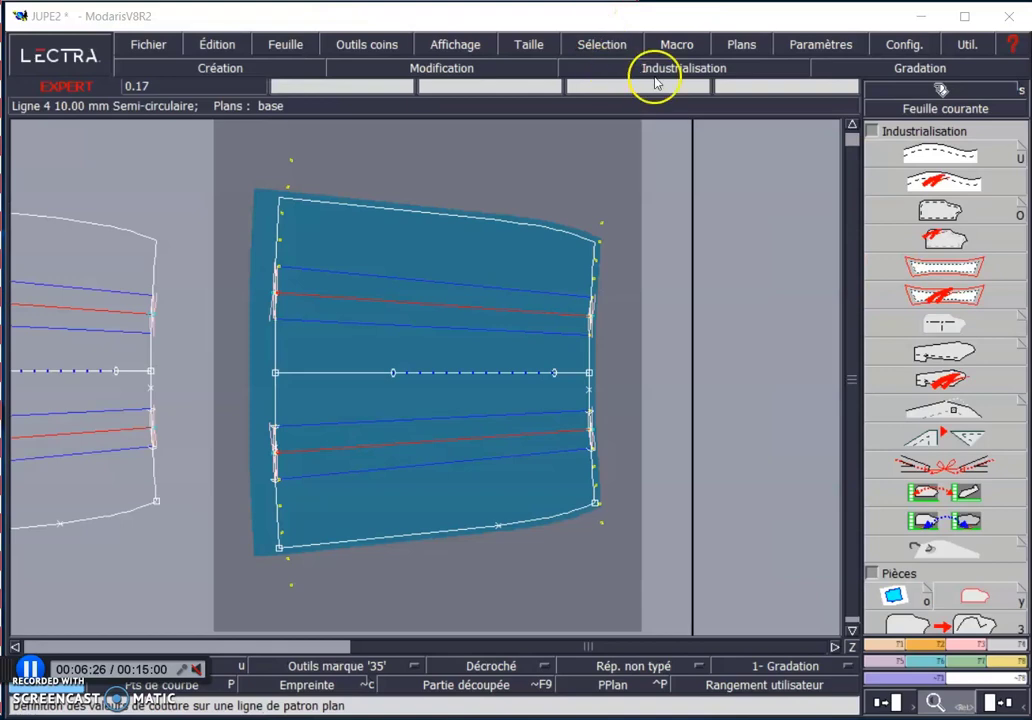
- Display the extracted piece's Découpe/fini plan and examine the notches and fold texts at both ends of the lower pleat
{"action": "left_click", "coordinate": [741, 44]}
{"action": "left_click", "coordinate": [786, 487]}
{"action": "left_click", "coordinate": [711, 361]}
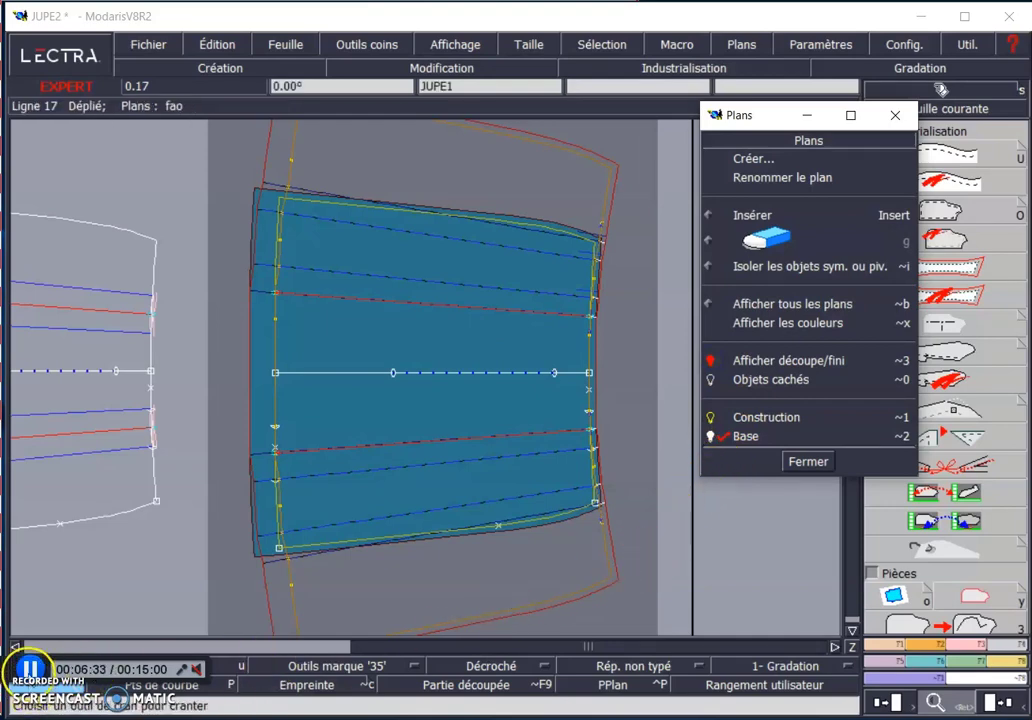
{"action": "left_click", "coordinate": [940, 704]}
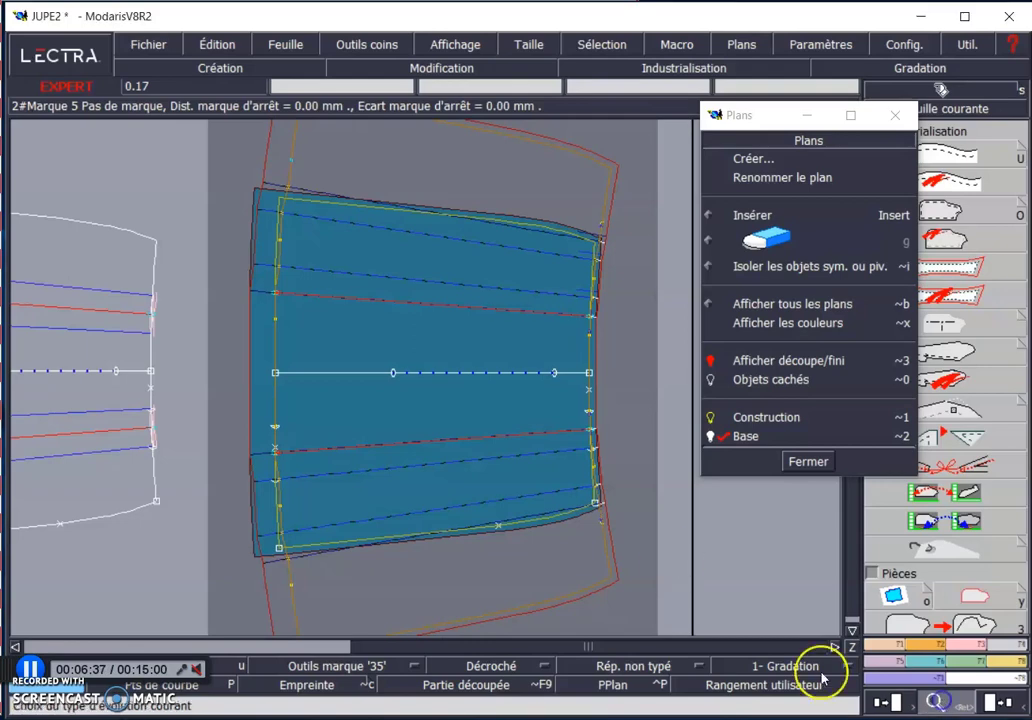
{"action": "left_click_drag", "start_coordinate": [501, 376], "coordinate": [640, 526]}
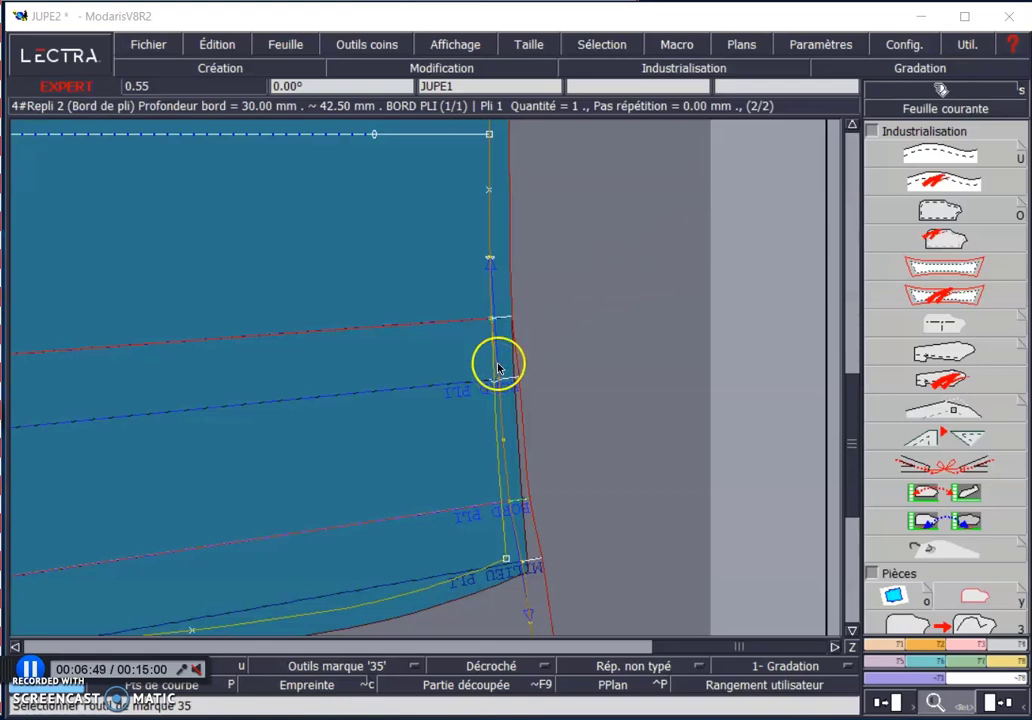
{"action": "left_click", "coordinate": [491, 259]}
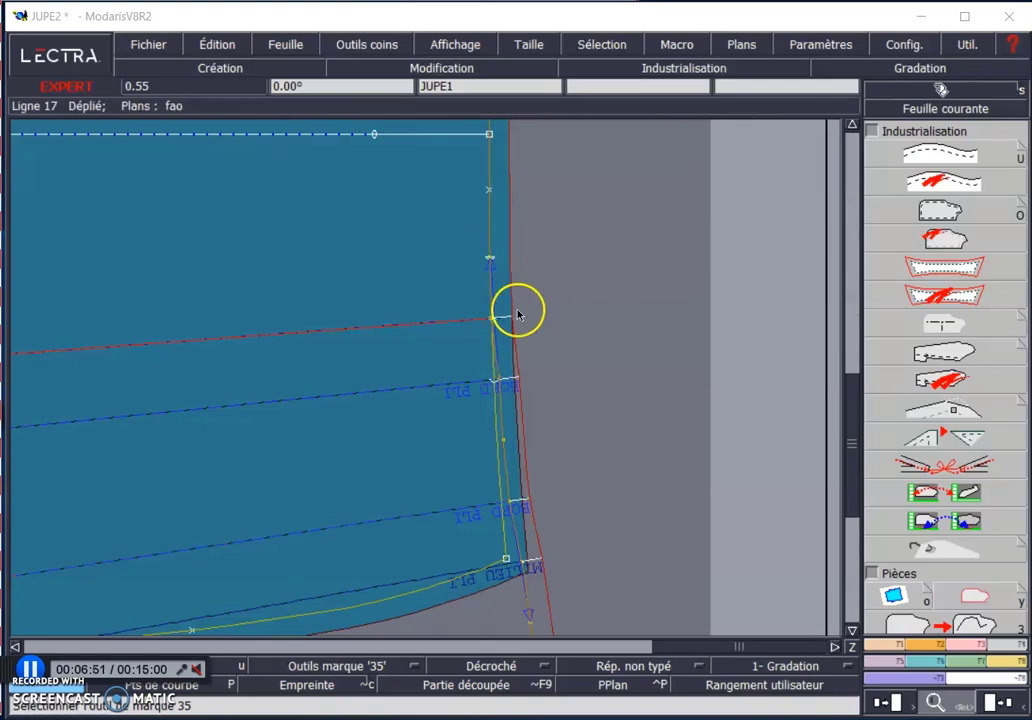
{"action": "left_click", "coordinate": [484, 261]}
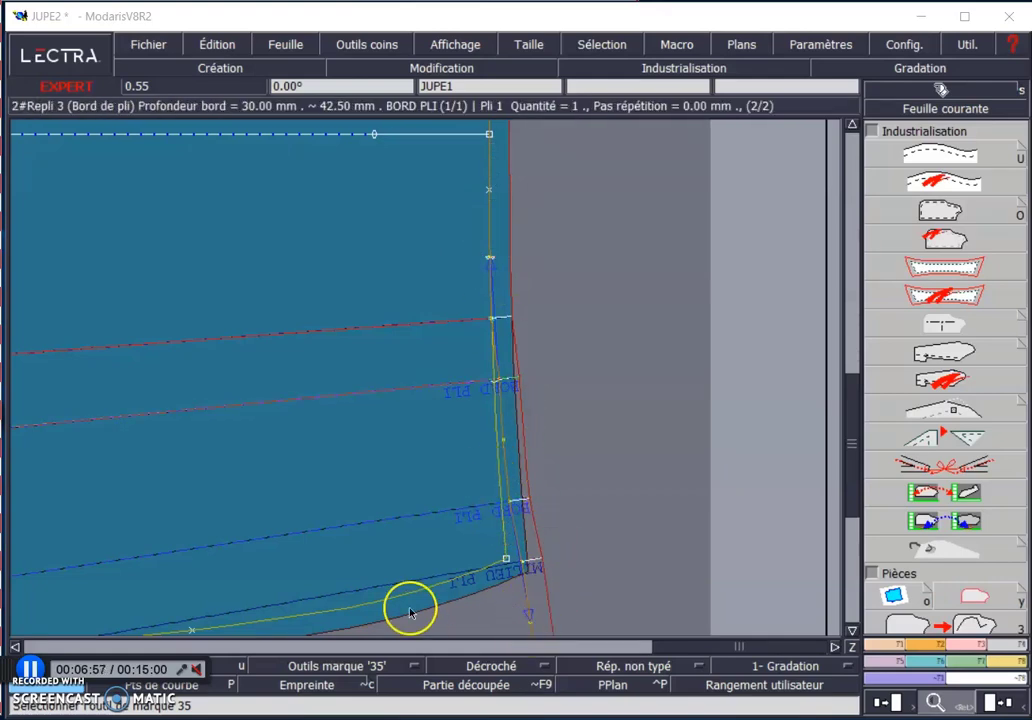
{"action": "left_click_drag", "start_coordinate": [652, 642], "coordinate": [544, 651]}
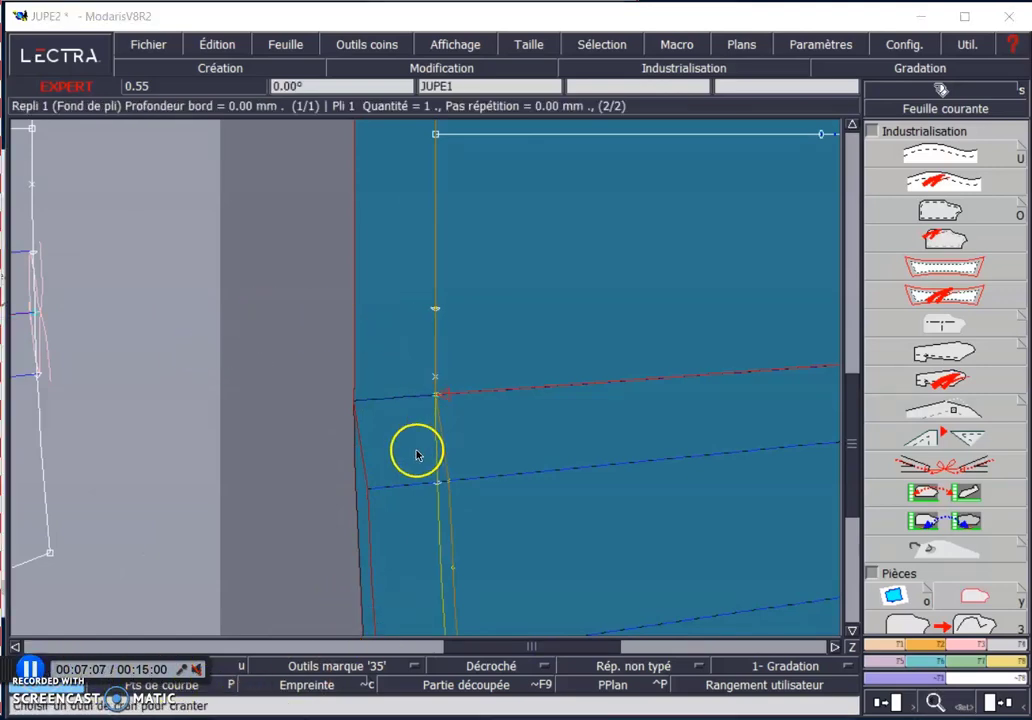
- Turn on Empreinte and start Changer crans pli to change the pleat's notches
{"action": "left_click", "coordinate": [297, 688]}
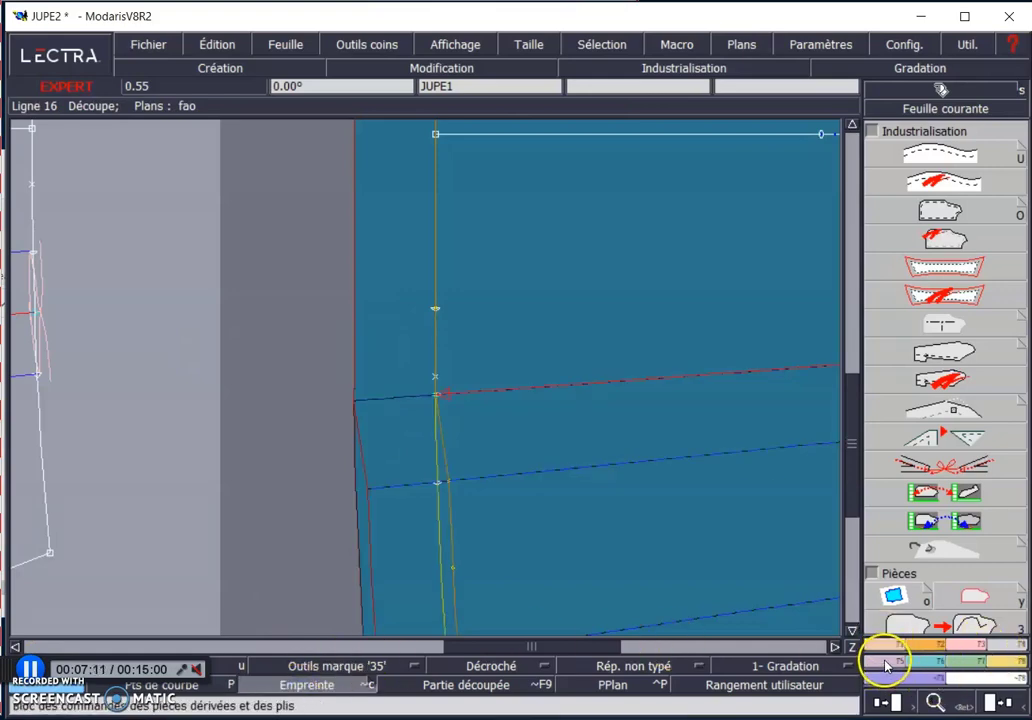
{"action": "left_click", "coordinate": [884, 662]}
{"action": "left_click", "coordinate": [945, 445]}
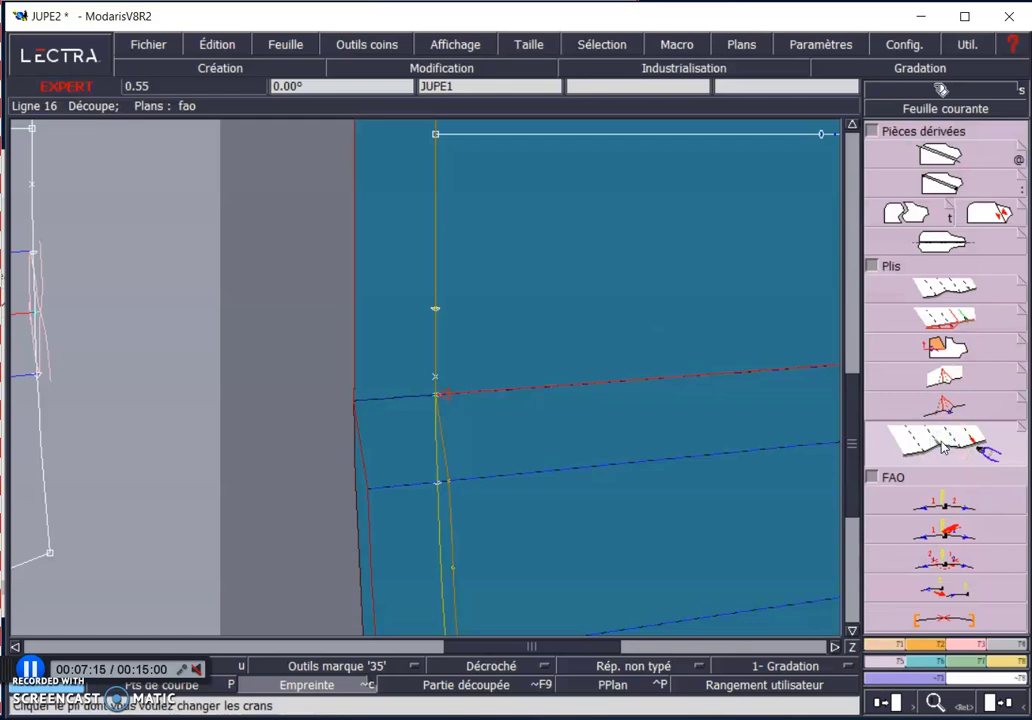
{"action": "left_click", "coordinate": [936, 440]}
{"action": "key", "text": "ctrl+i"}
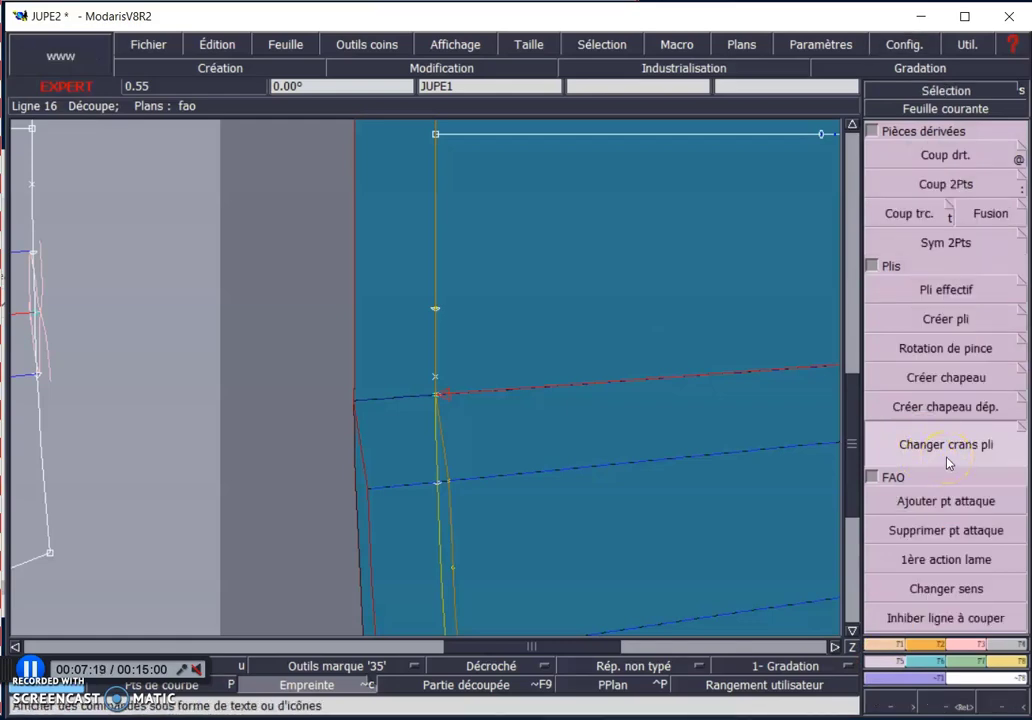
{"action": "key", "text": "ctrl+i"}
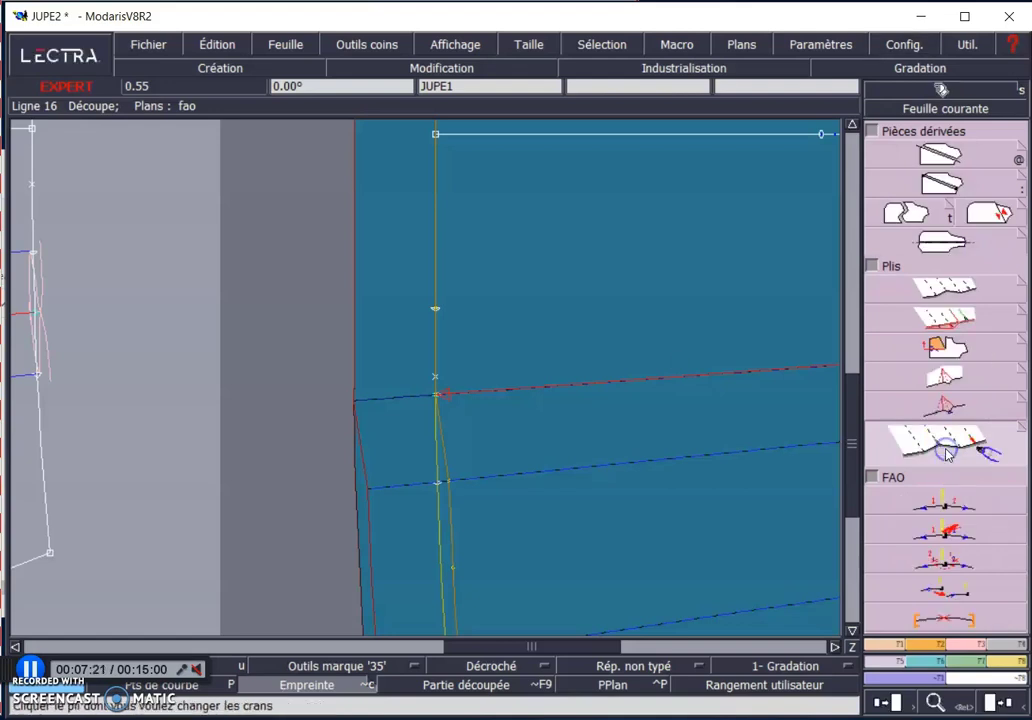